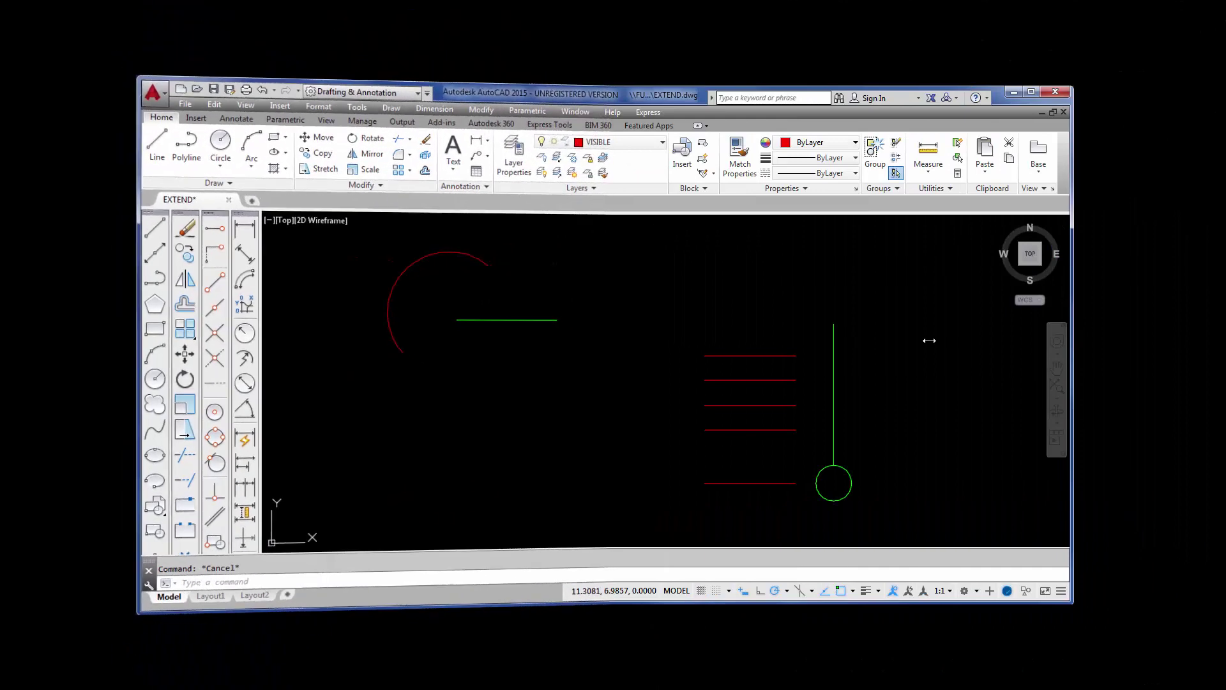
pyautogui.click(929, 341)
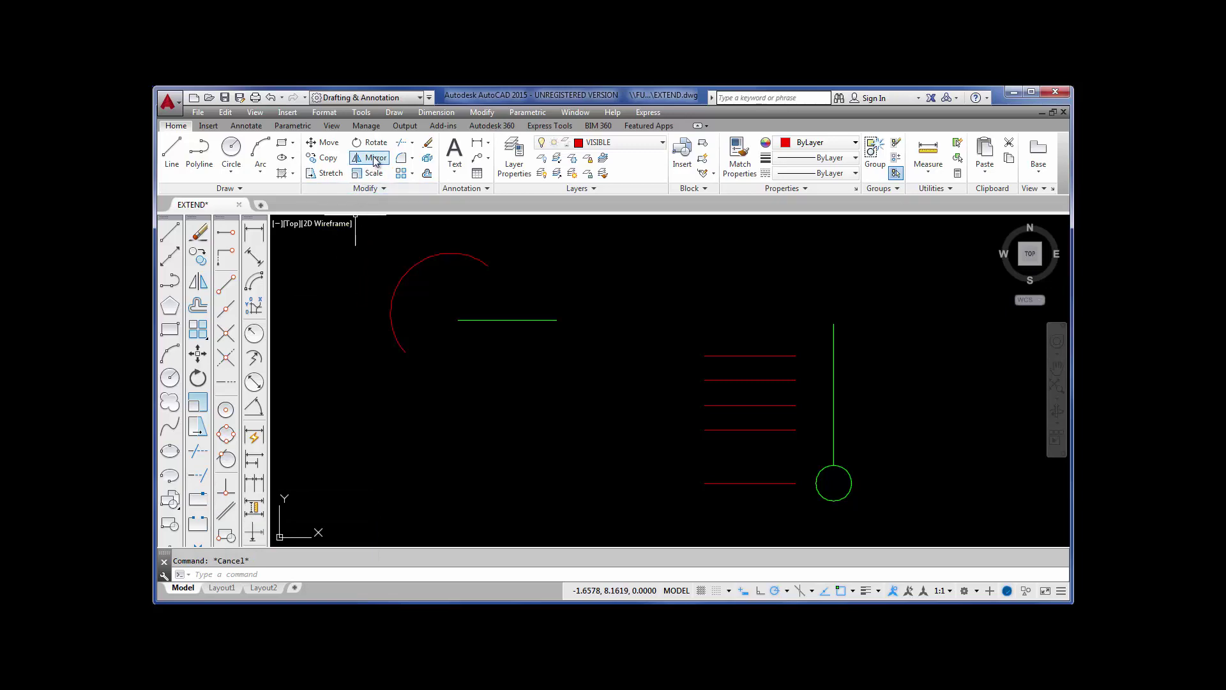
pyautogui.click(411, 143)
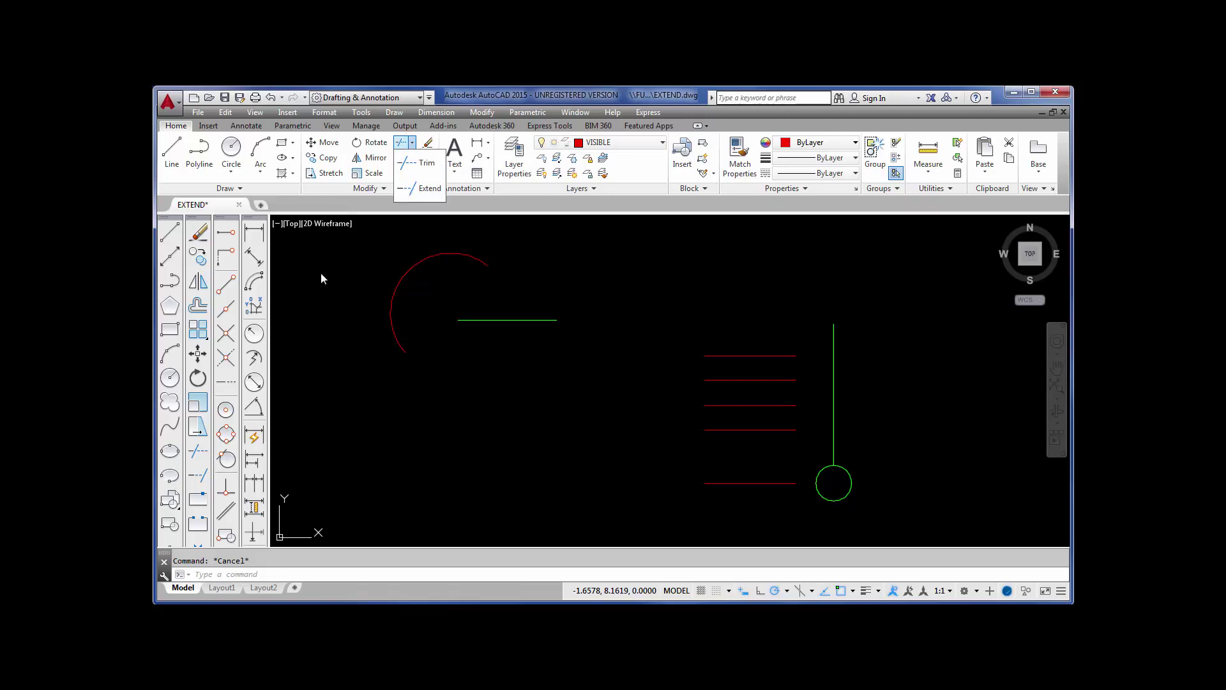
pyautogui.write('E')
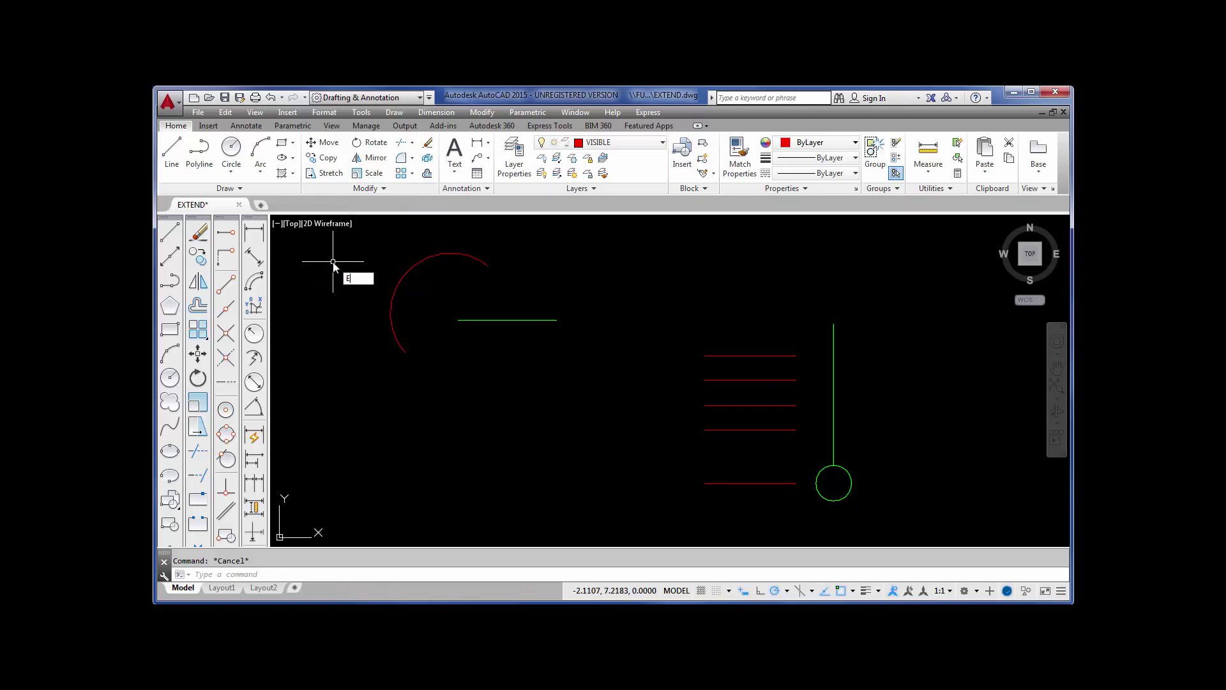
pyautogui.write('X')
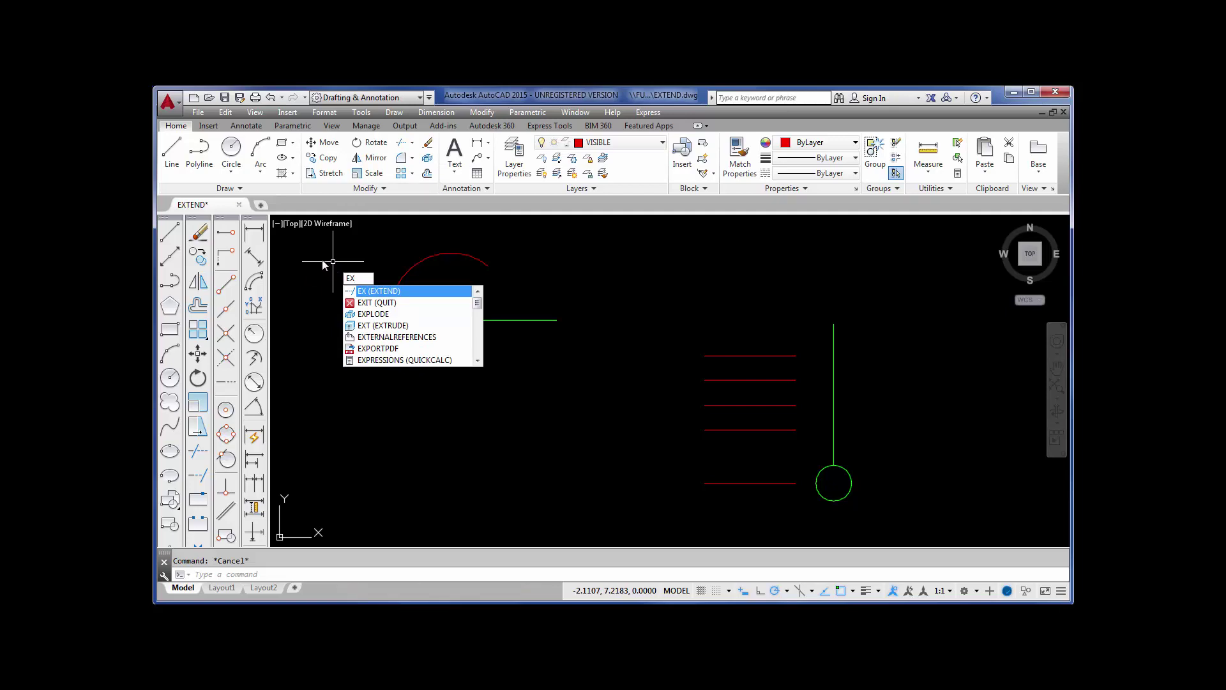
pyautogui.press('Escape')
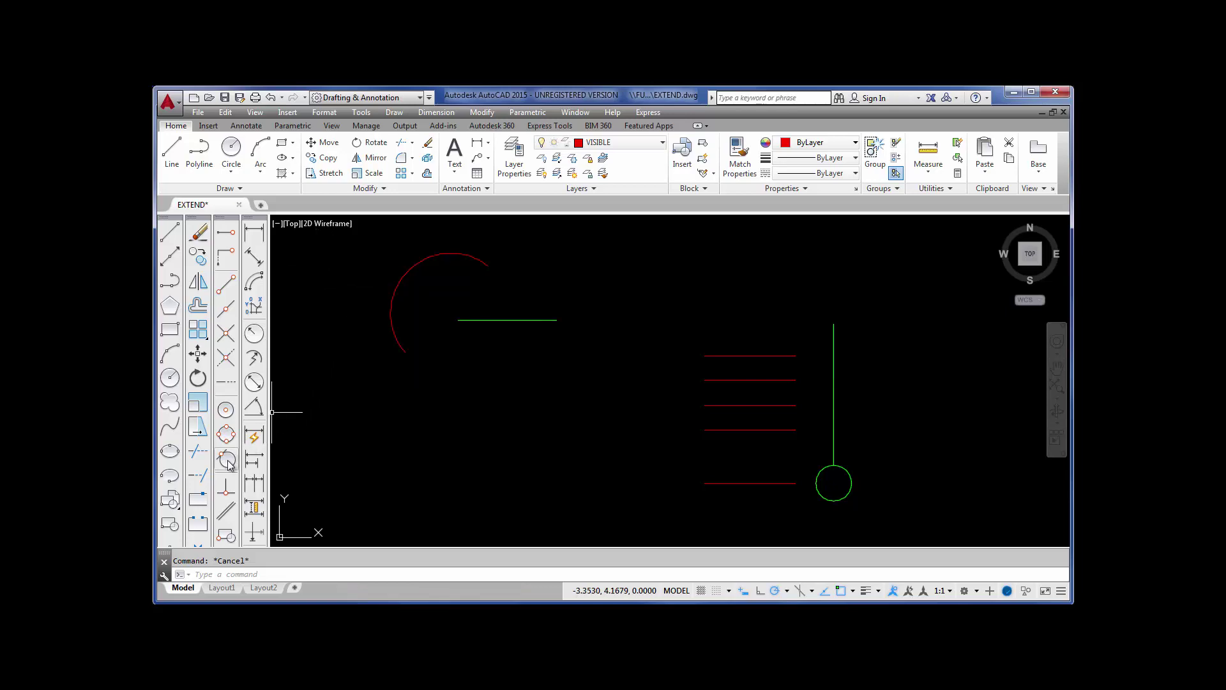
# Extend the four upper red horizontal lines one by one to the green vertical line, and undo the whole extension.
pyautogui.click(200, 481)
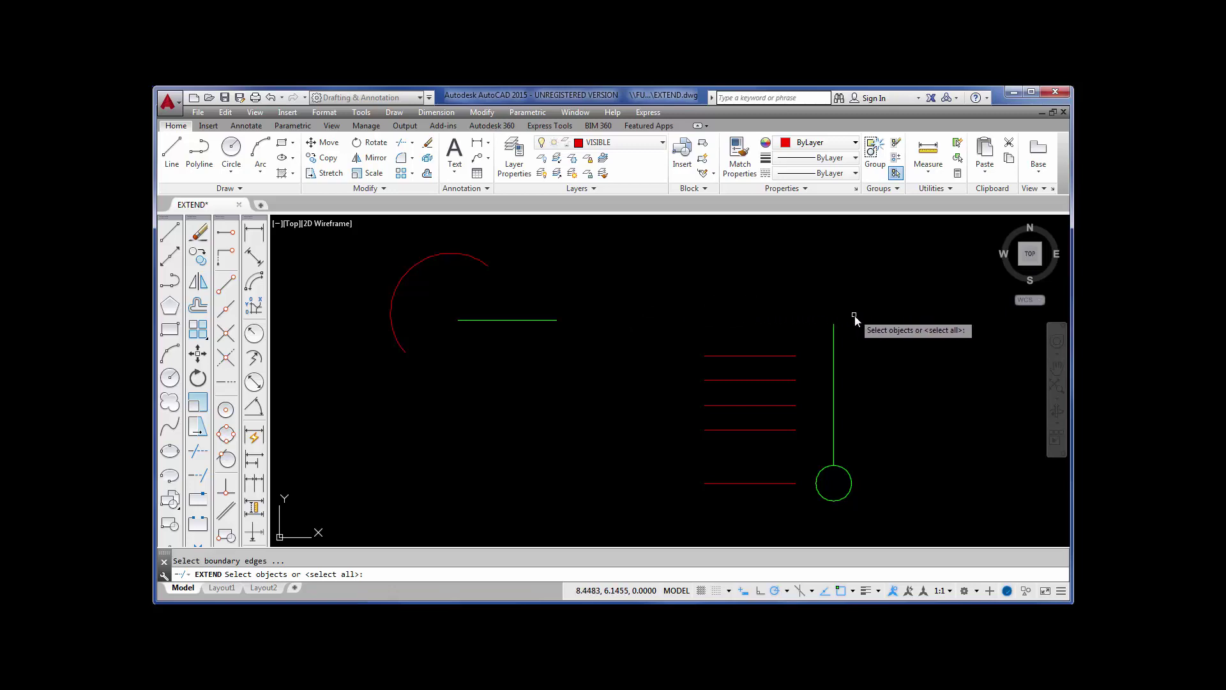
pyautogui.click(833, 343)
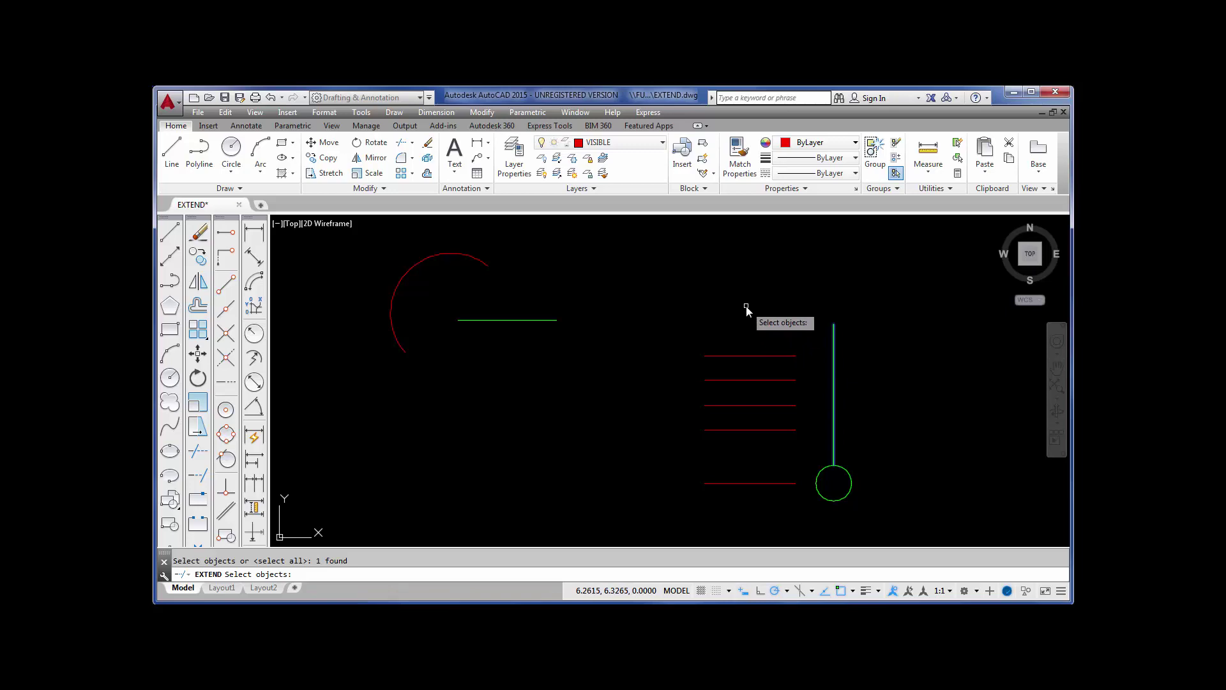
pyautogui.press('Return')
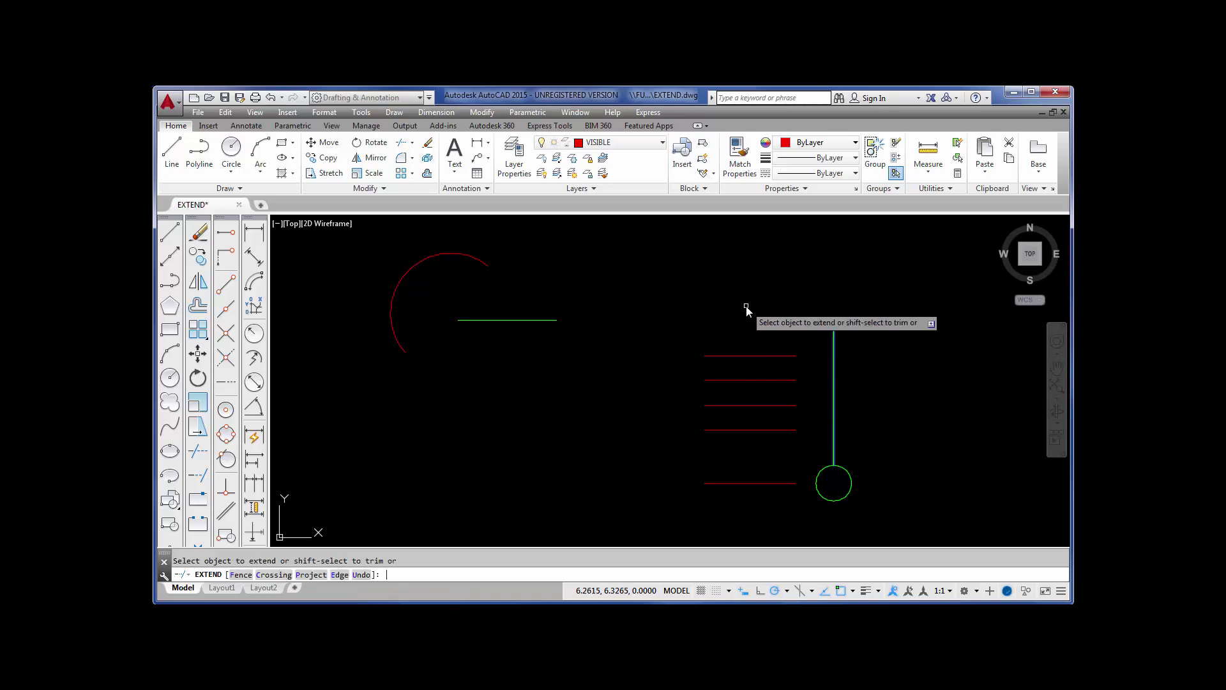
pyautogui.click(786, 355)
pyautogui.click(787, 381)
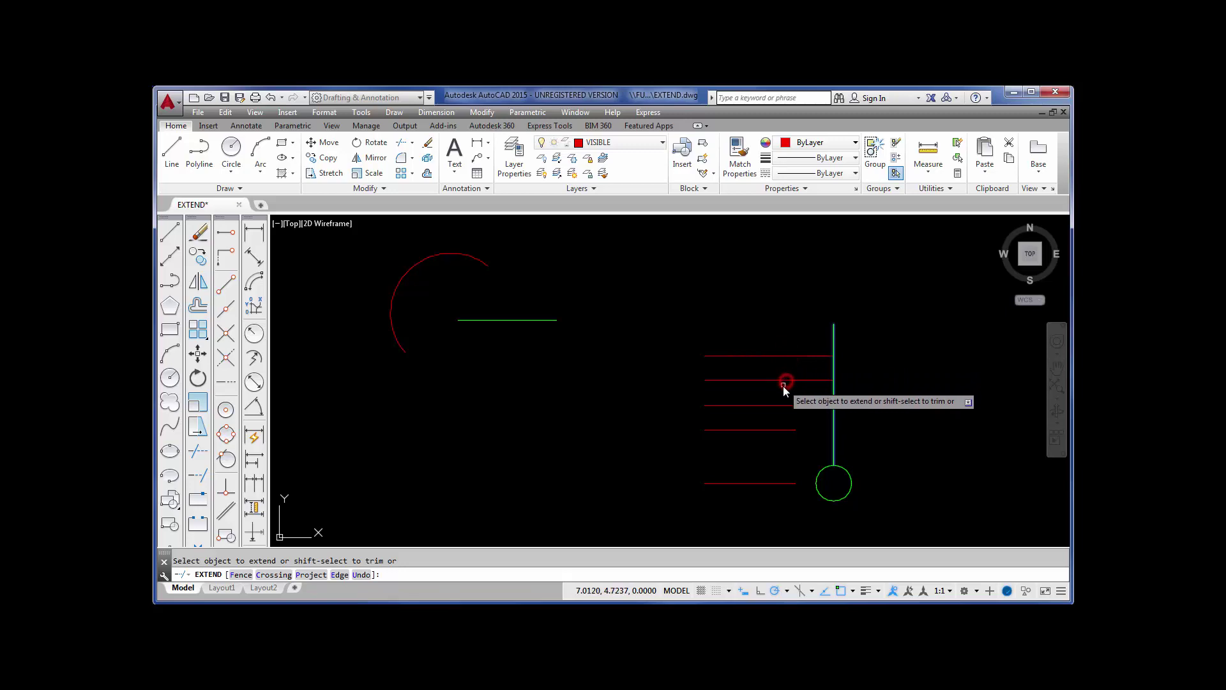
pyautogui.click(790, 406)
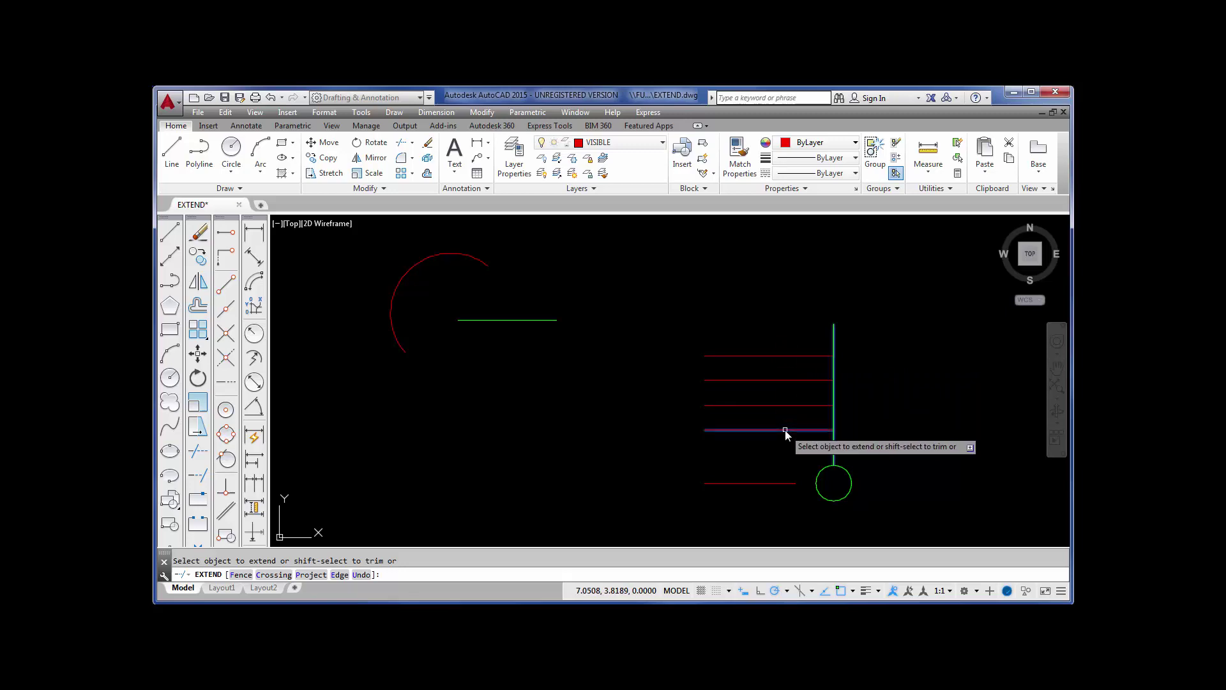
pyautogui.click(784, 430)
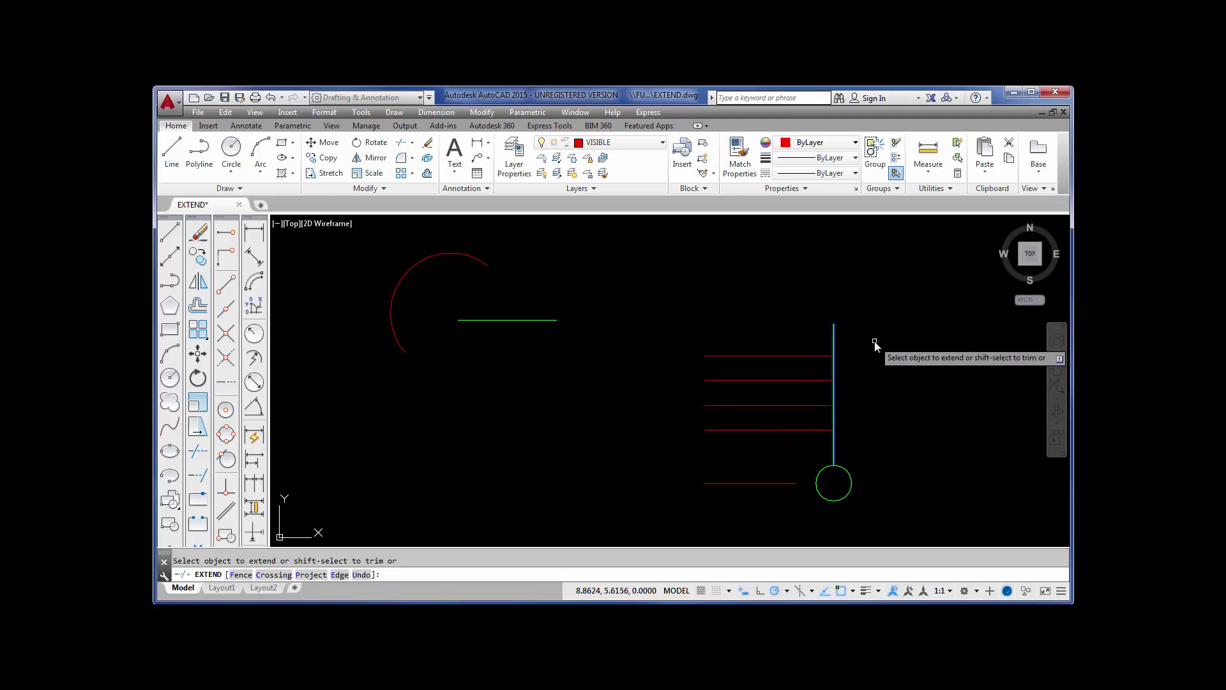
pyautogui.press('Return')
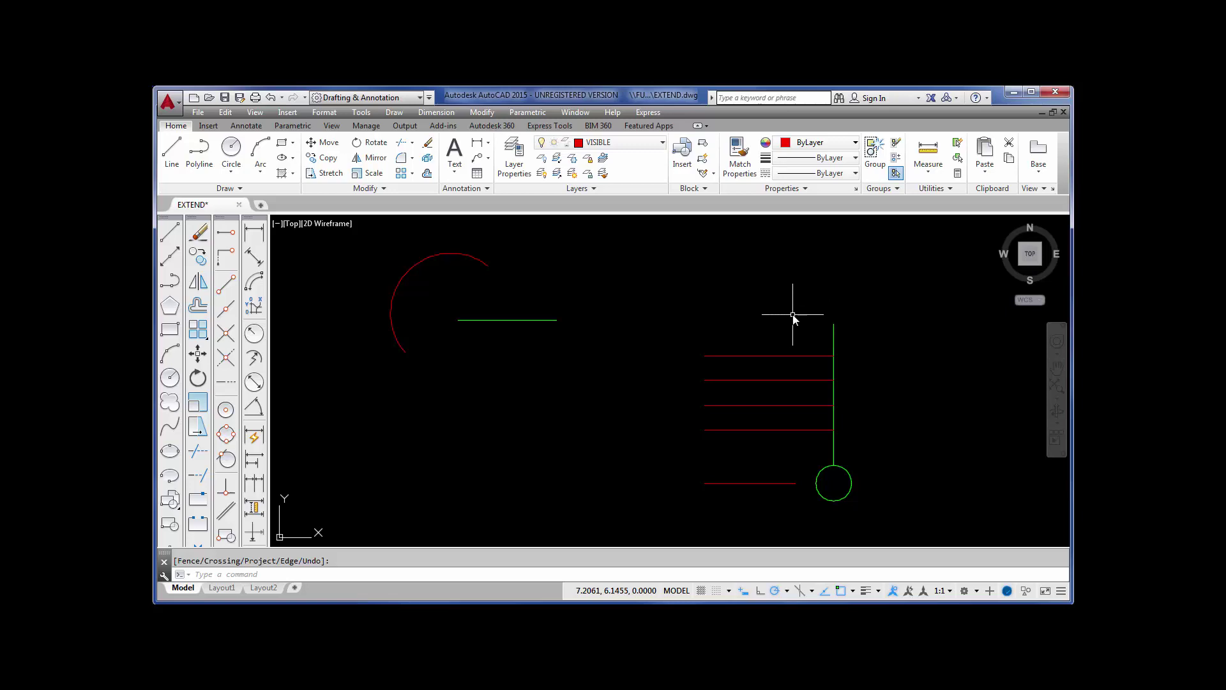
pyautogui.write('u')
pyautogui.press('Return')
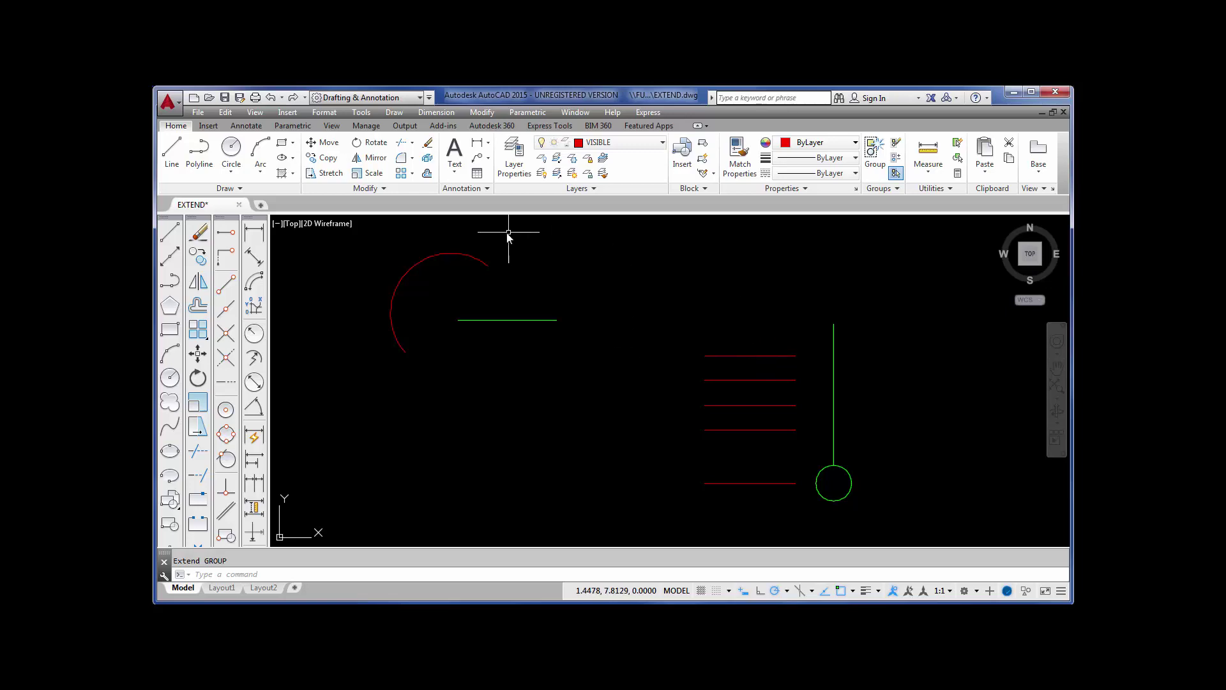
# Extend the four upper red horizontal lines together to the green vertical line, using a Fence selection across them.
pyautogui.click(413, 143)
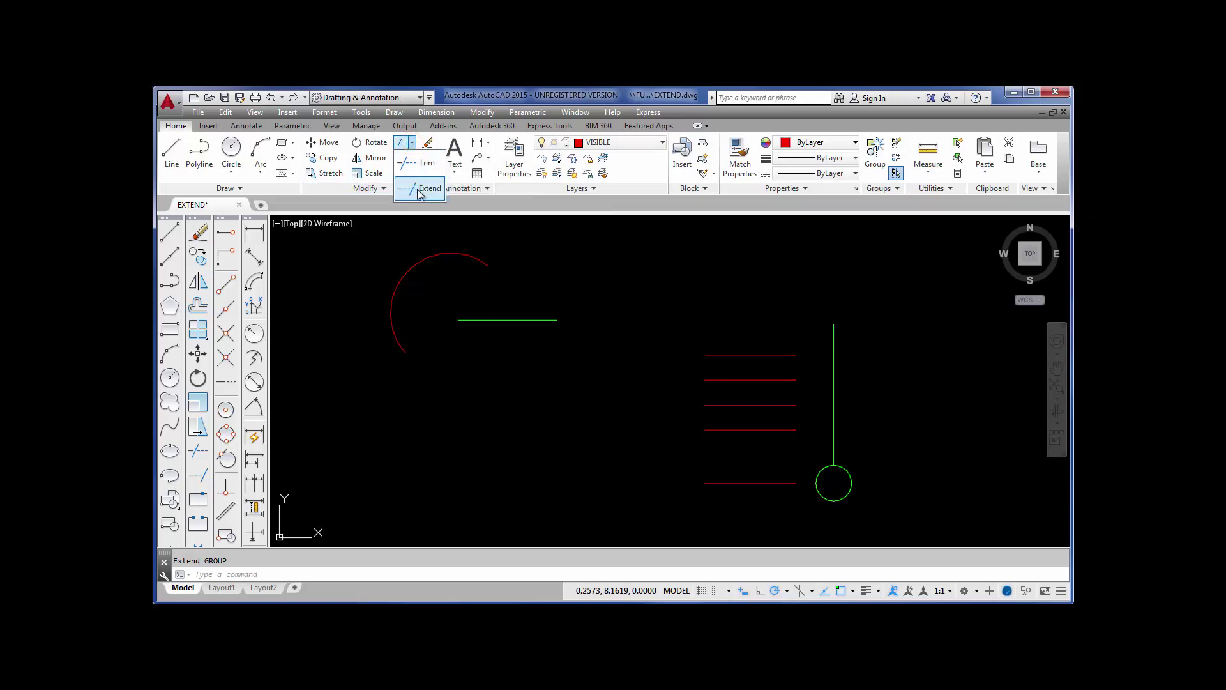
pyautogui.click(421, 191)
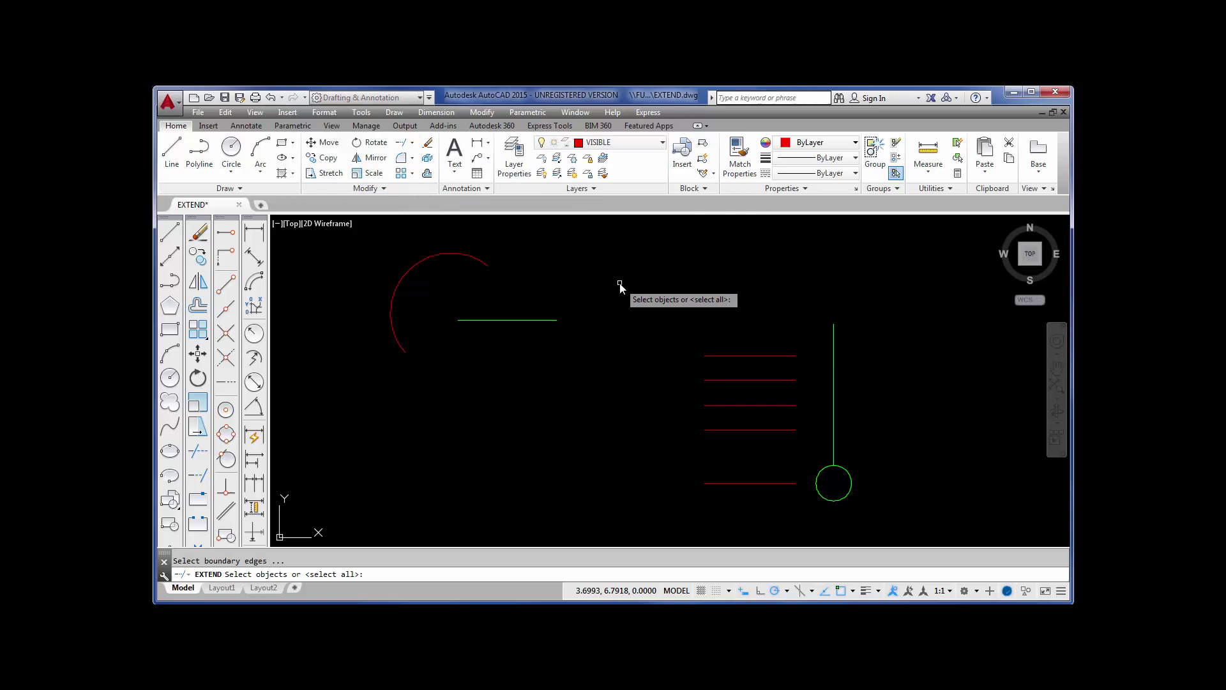
pyautogui.click(834, 332)
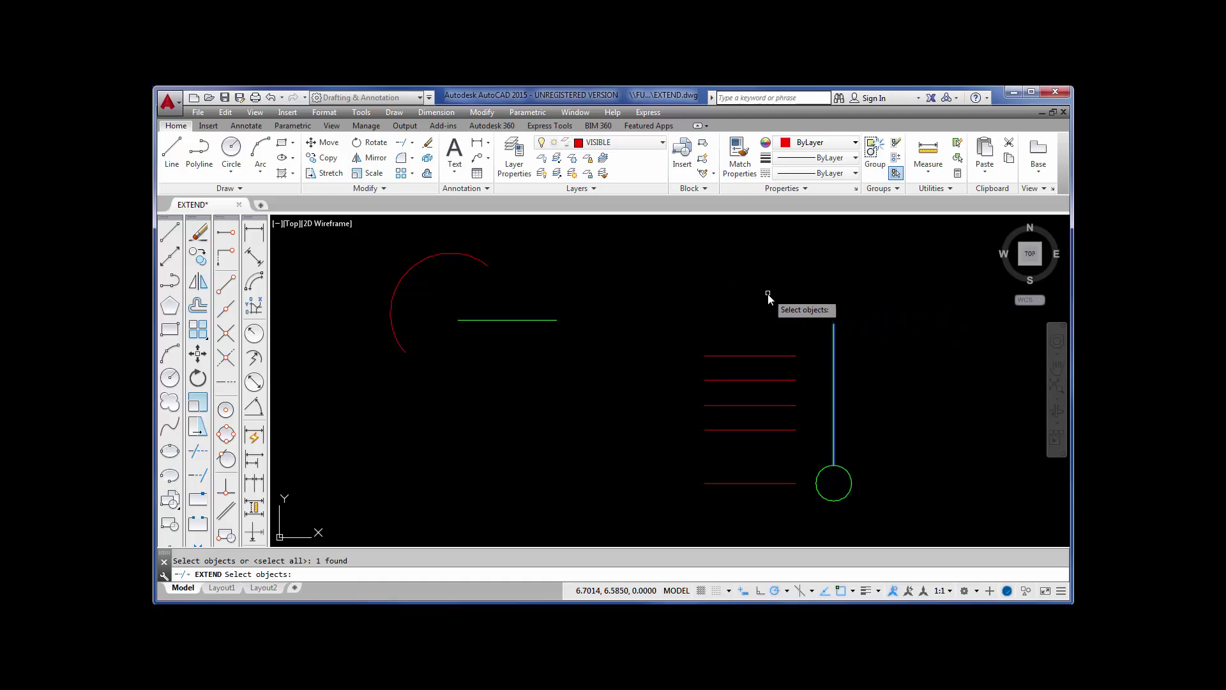
pyautogui.press('Return')
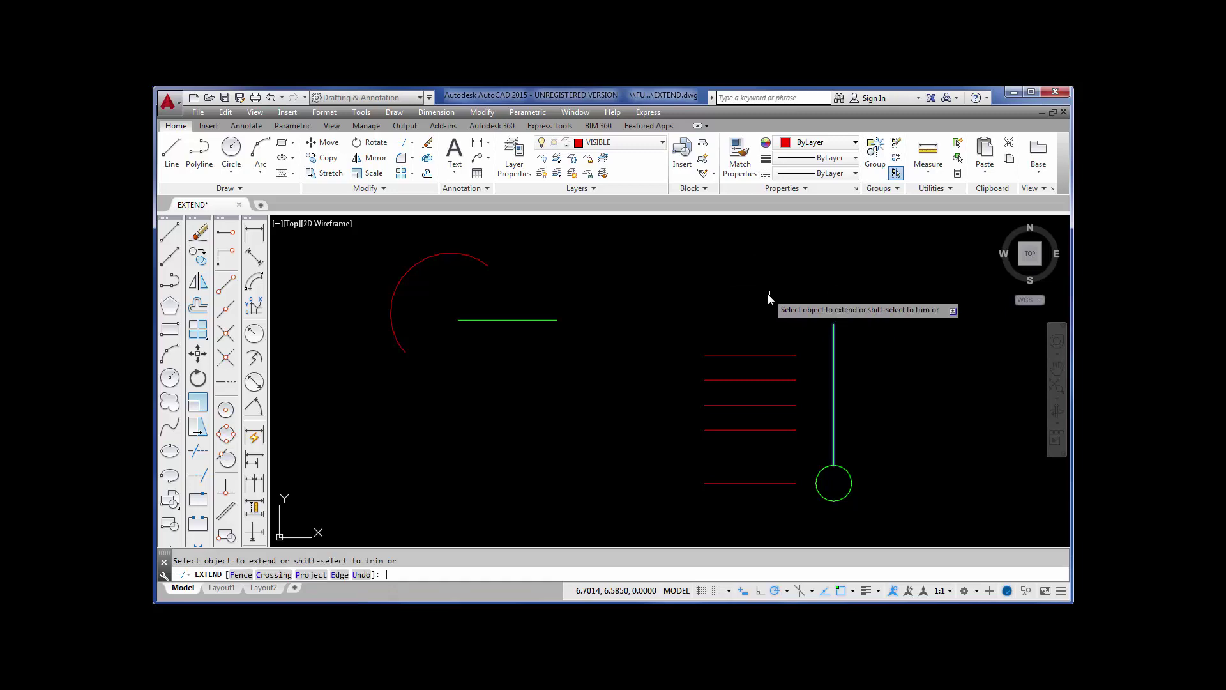
pyautogui.write('F')
pyautogui.press('Return')
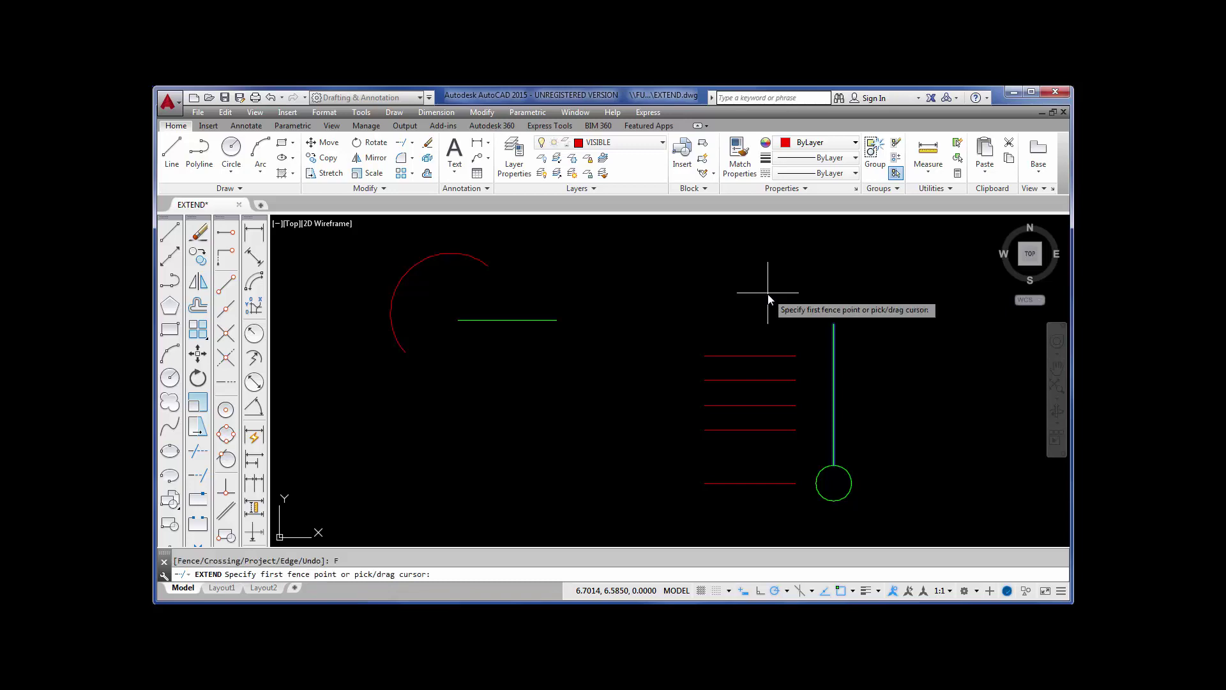
pyautogui.click(768, 329)
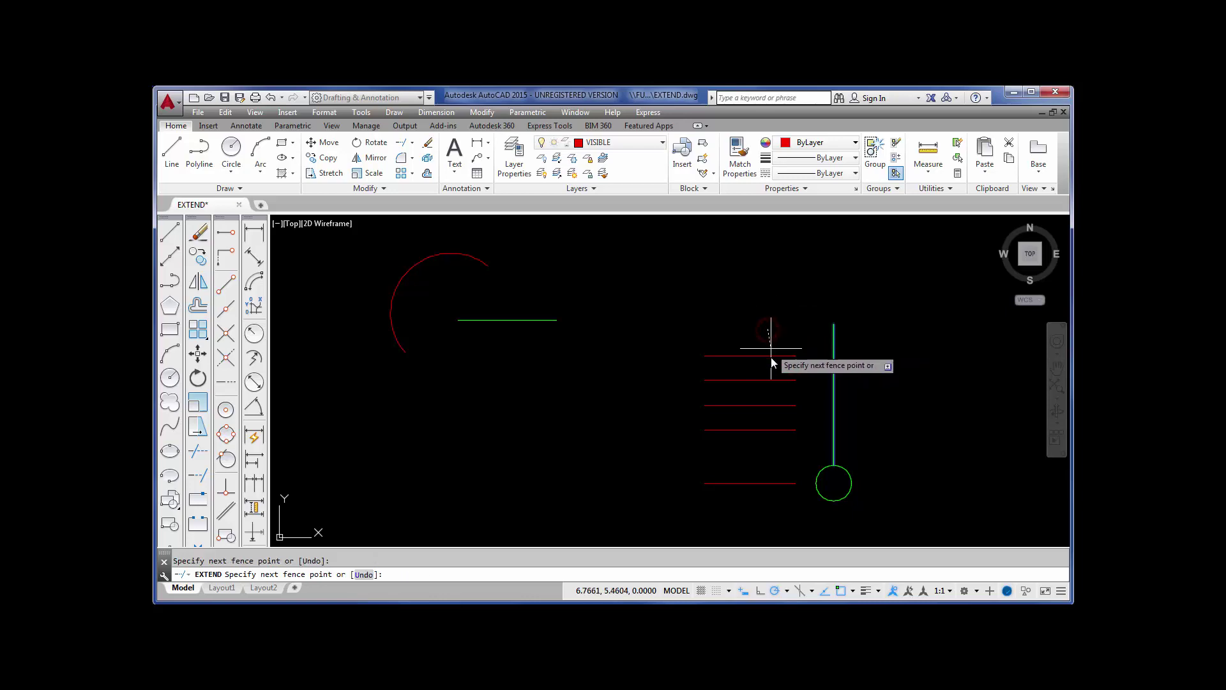
pyautogui.click(768, 450)
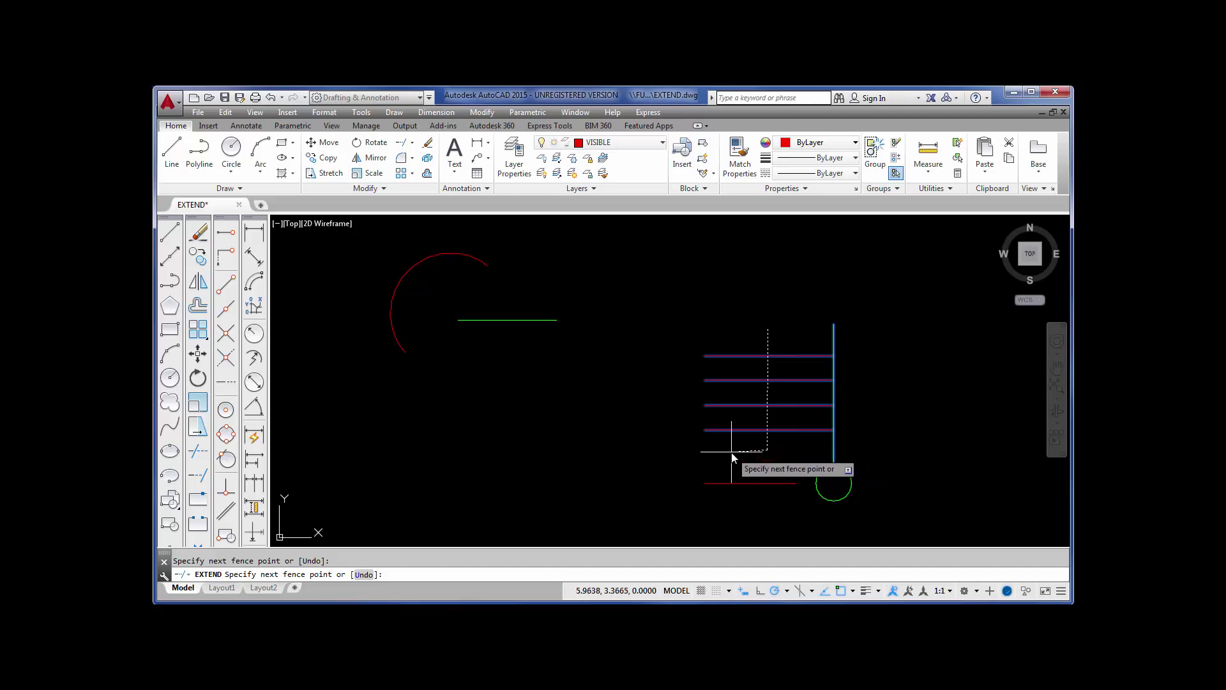
pyautogui.press('Return')
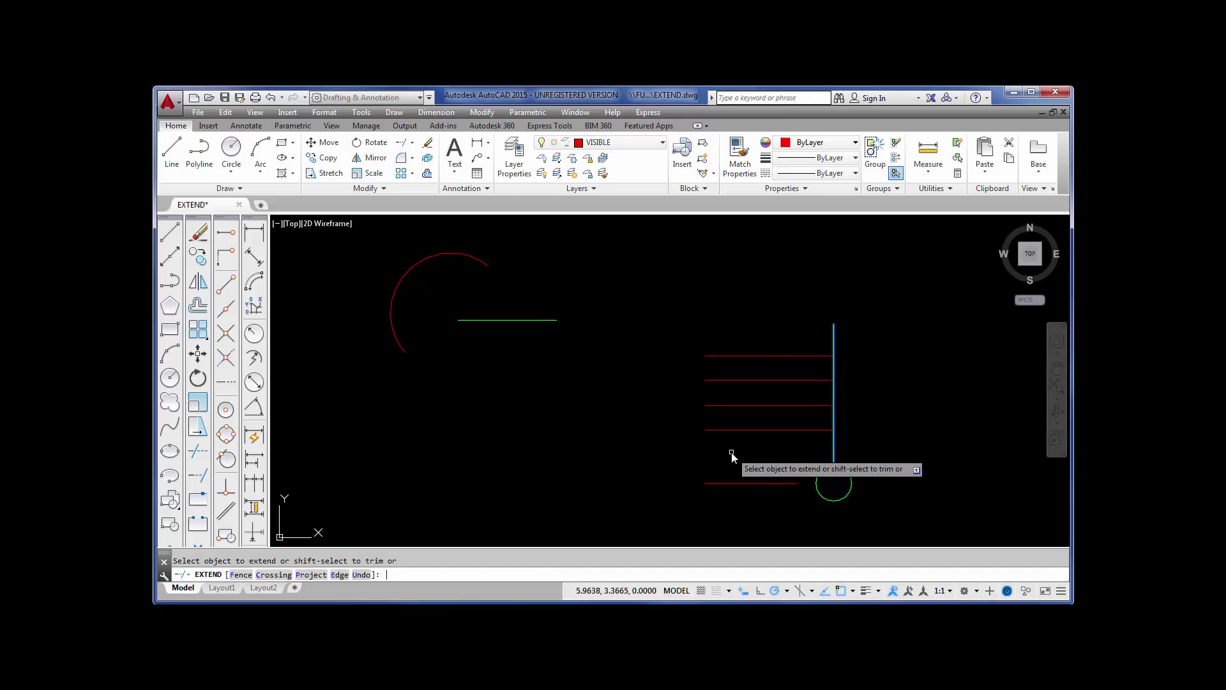
pyautogui.press('Return')
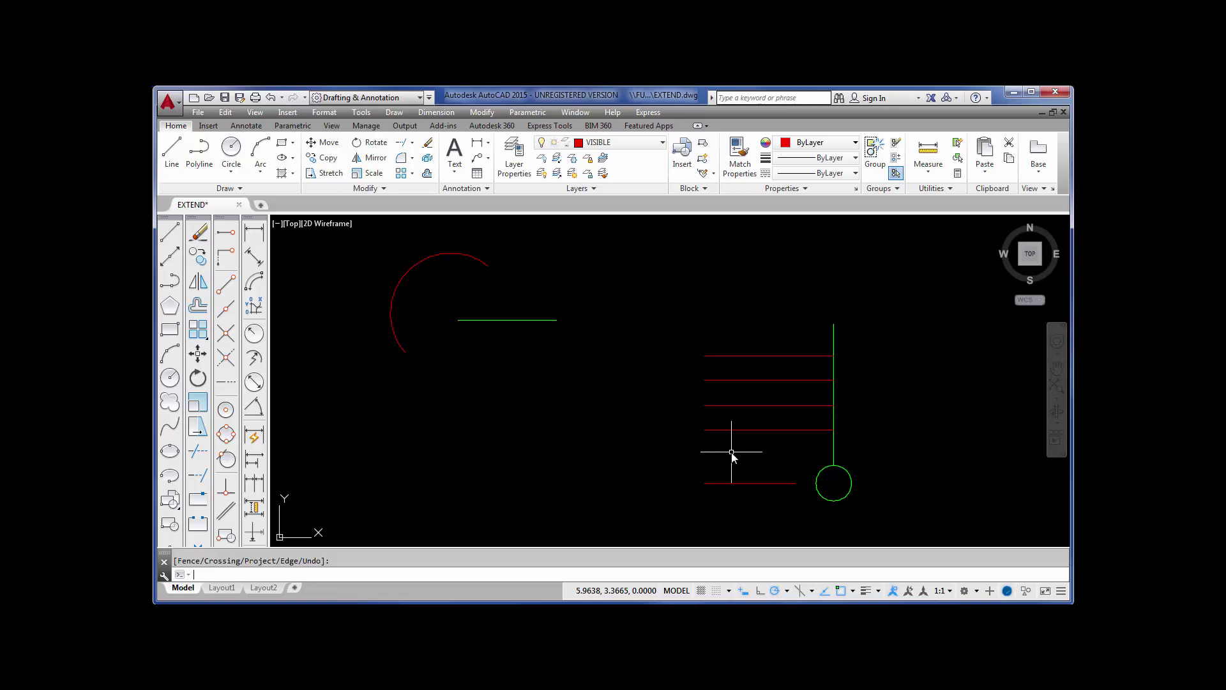
# Extend the lowest red horizontal line to the green circle, using the circle as the boundary edge.
pyautogui.click(822, 407)
pyautogui.click(198, 475)
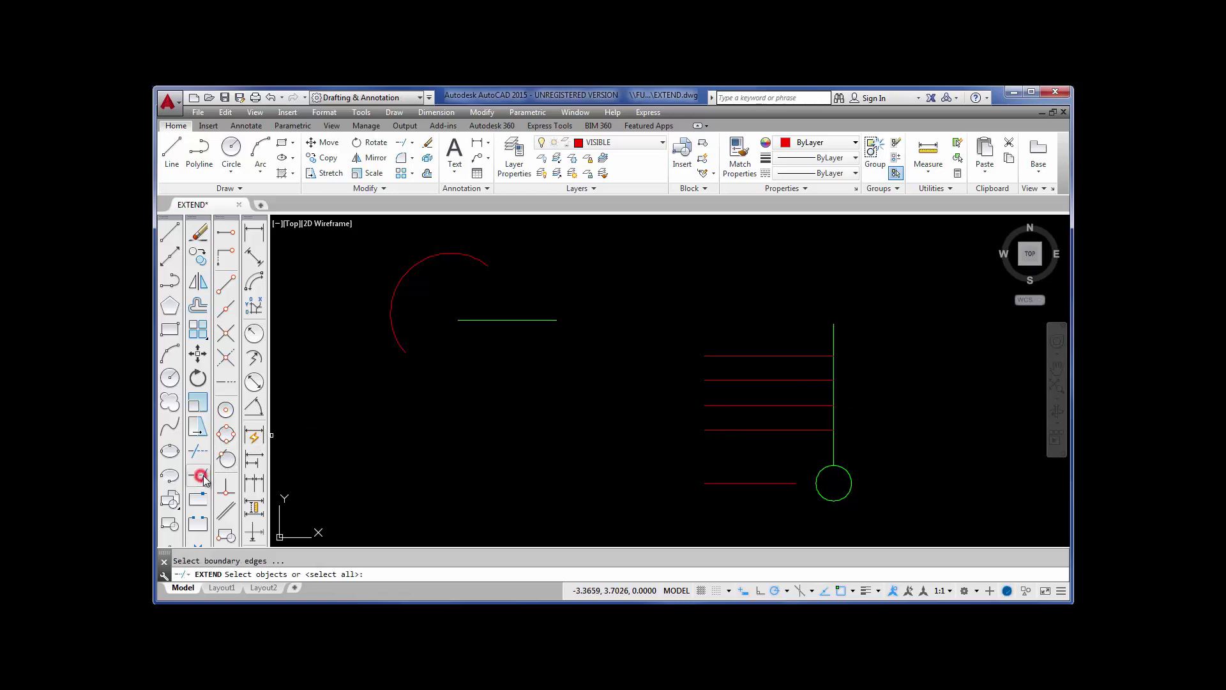
pyautogui.click(816, 486)
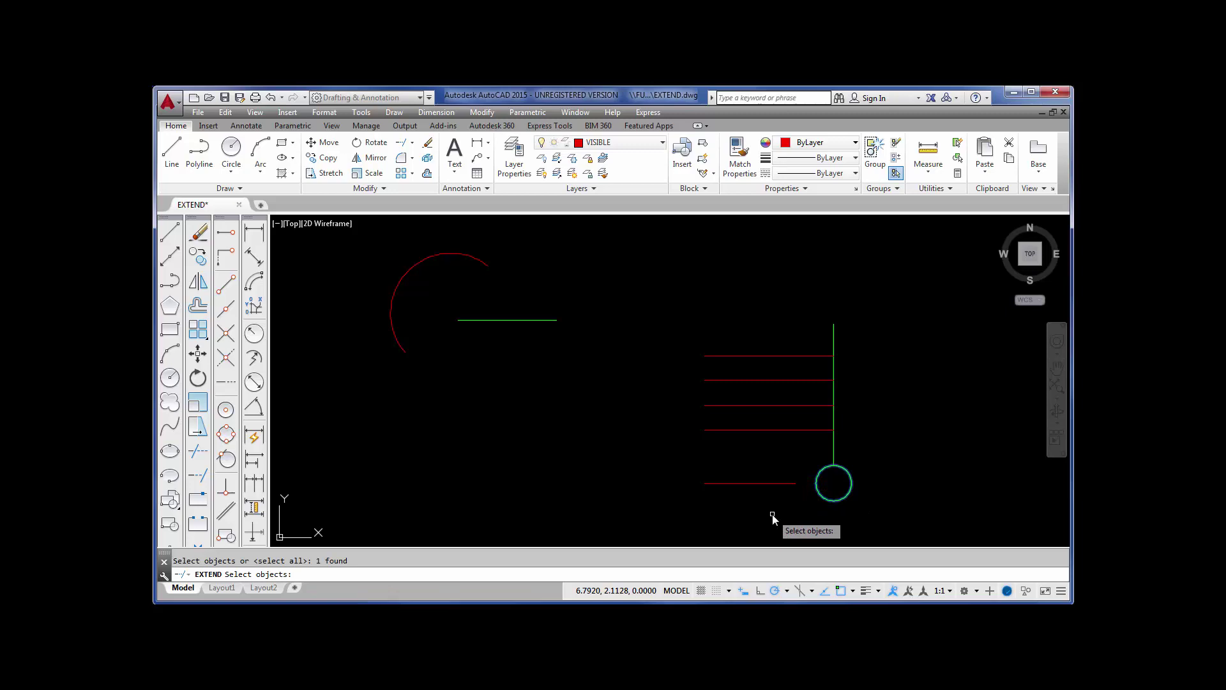
pyautogui.press('Return')
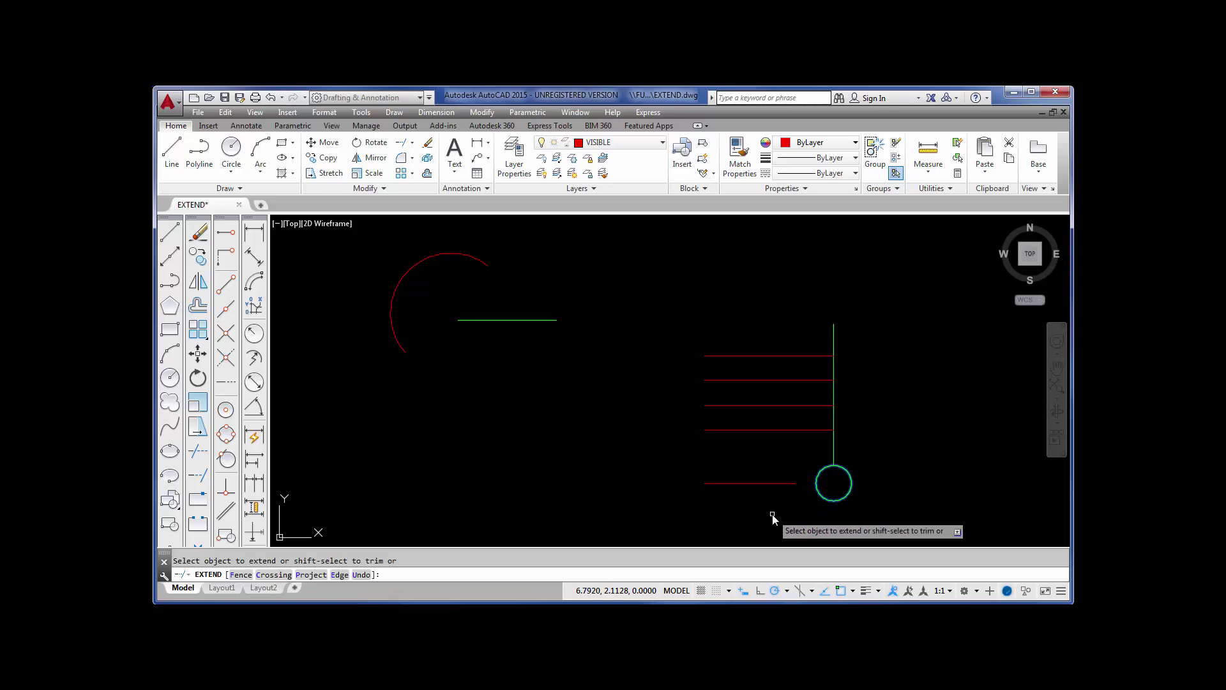
pyautogui.click(785, 484)
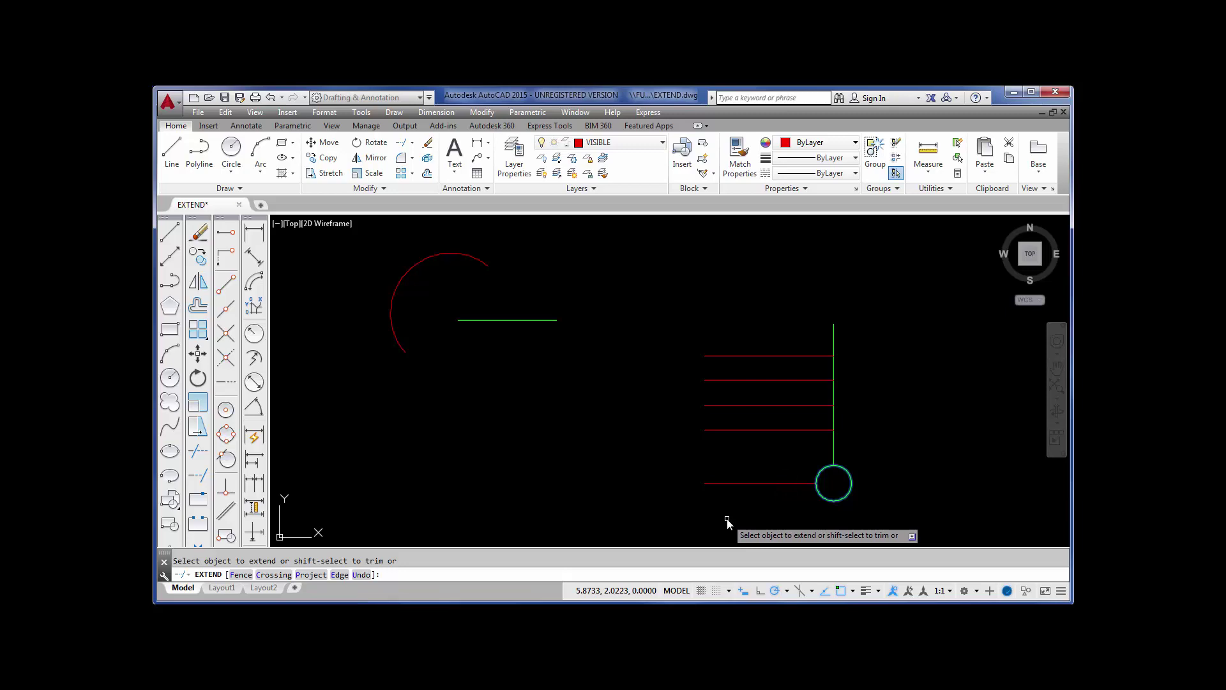
pyautogui.press('Return')
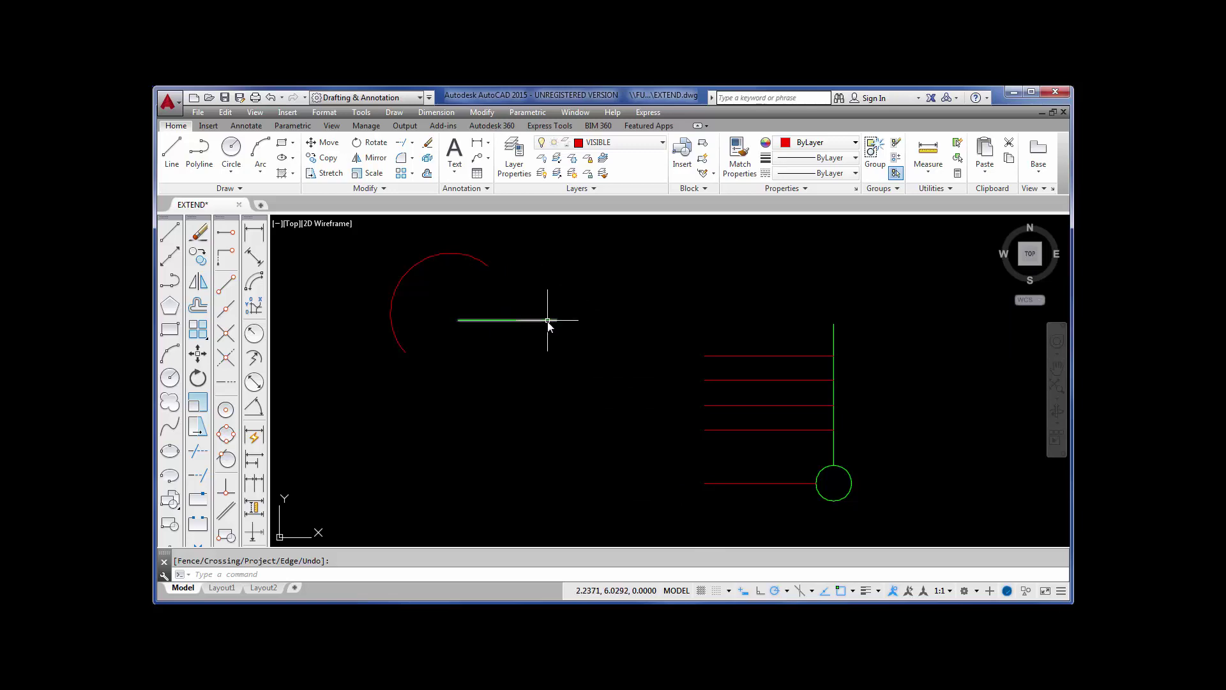
# Extend the upper end of the red arc to the green horizontal line, and undo that extension.
pyautogui.click(400, 141)
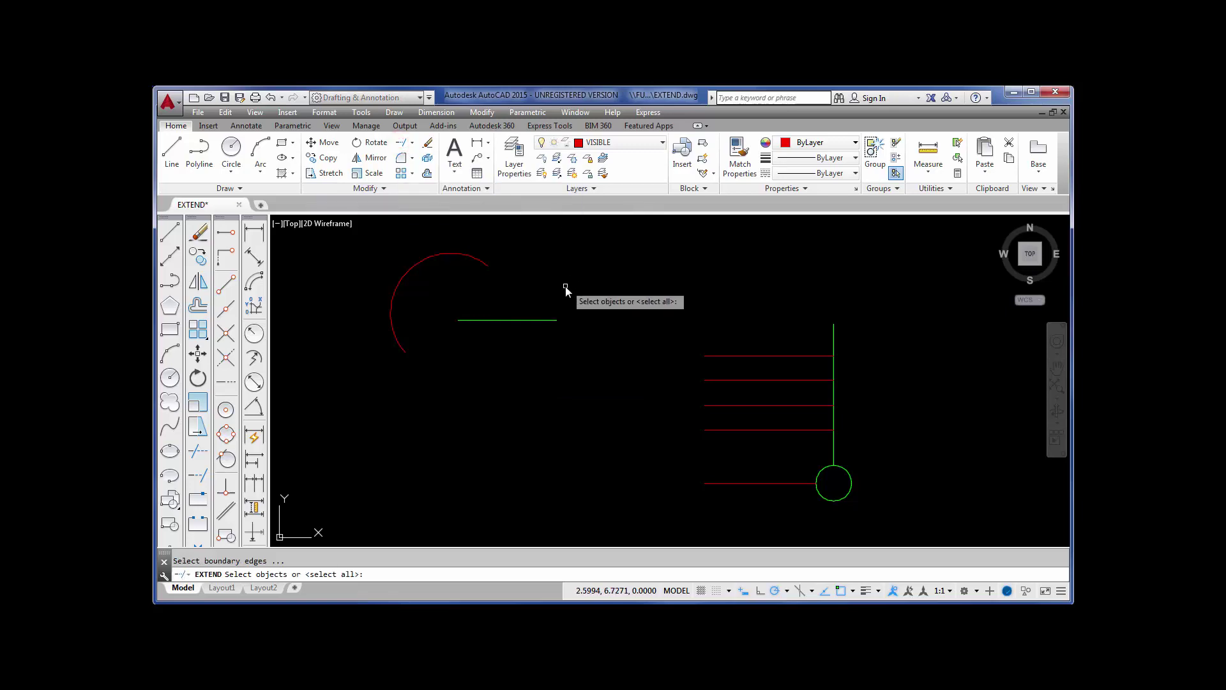
pyautogui.click(540, 321)
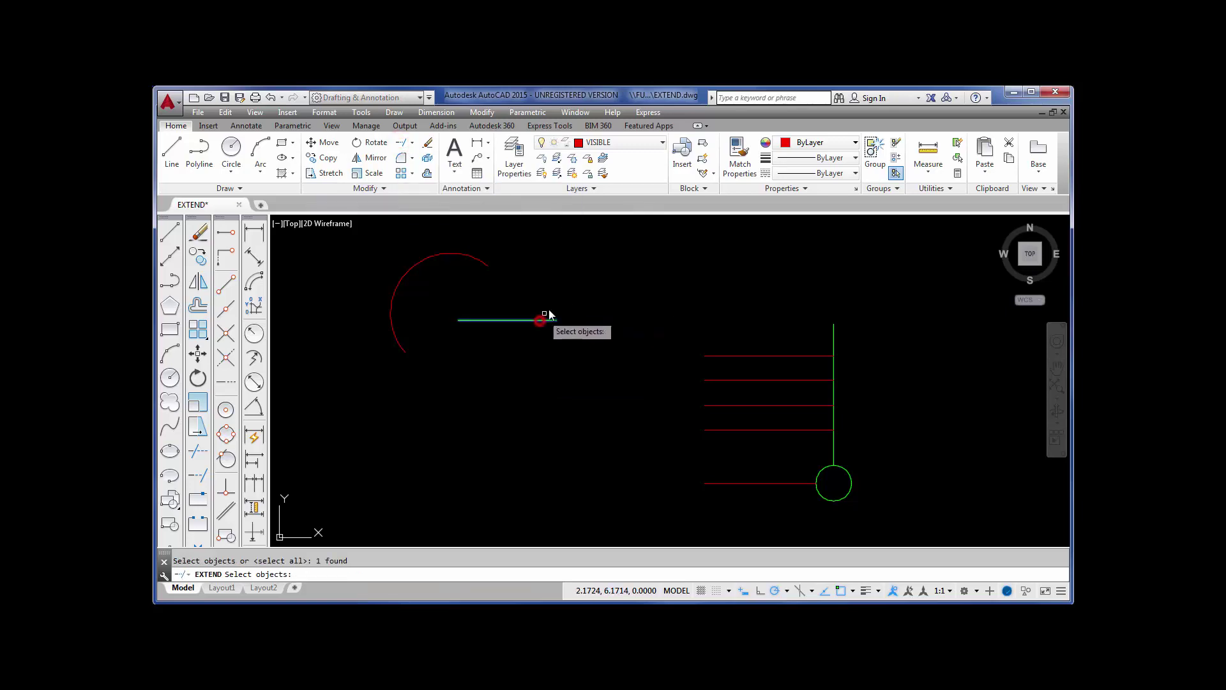
pyautogui.press('Return')
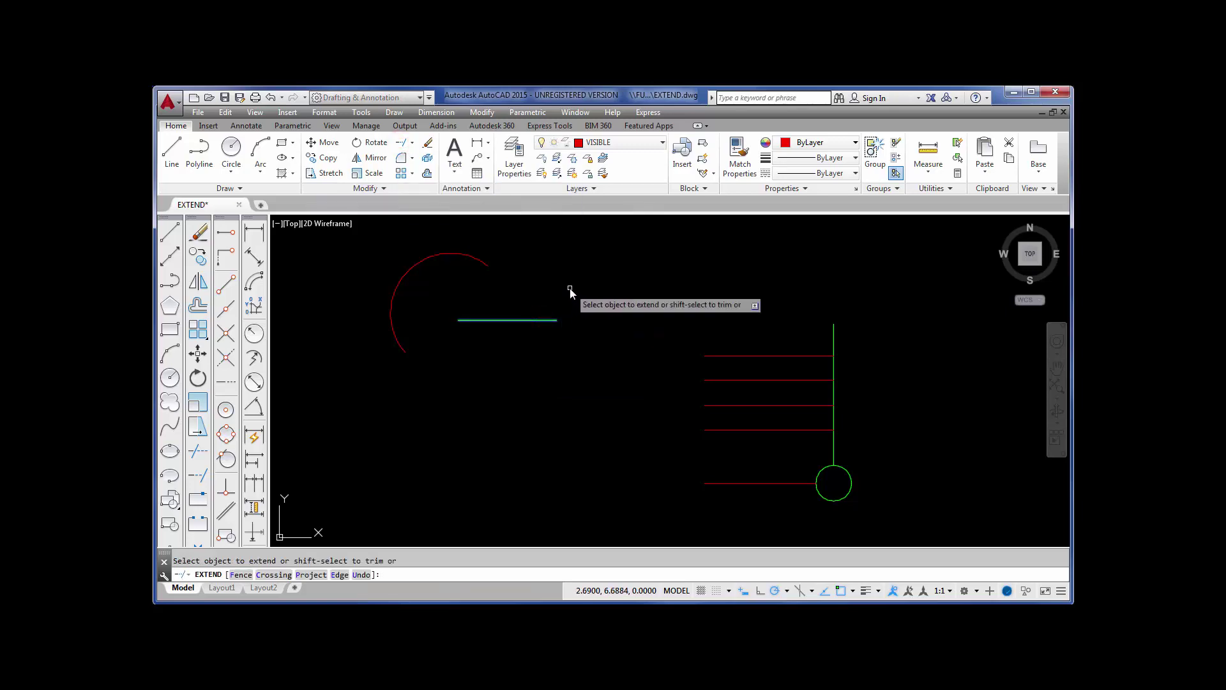
pyautogui.click(482, 264)
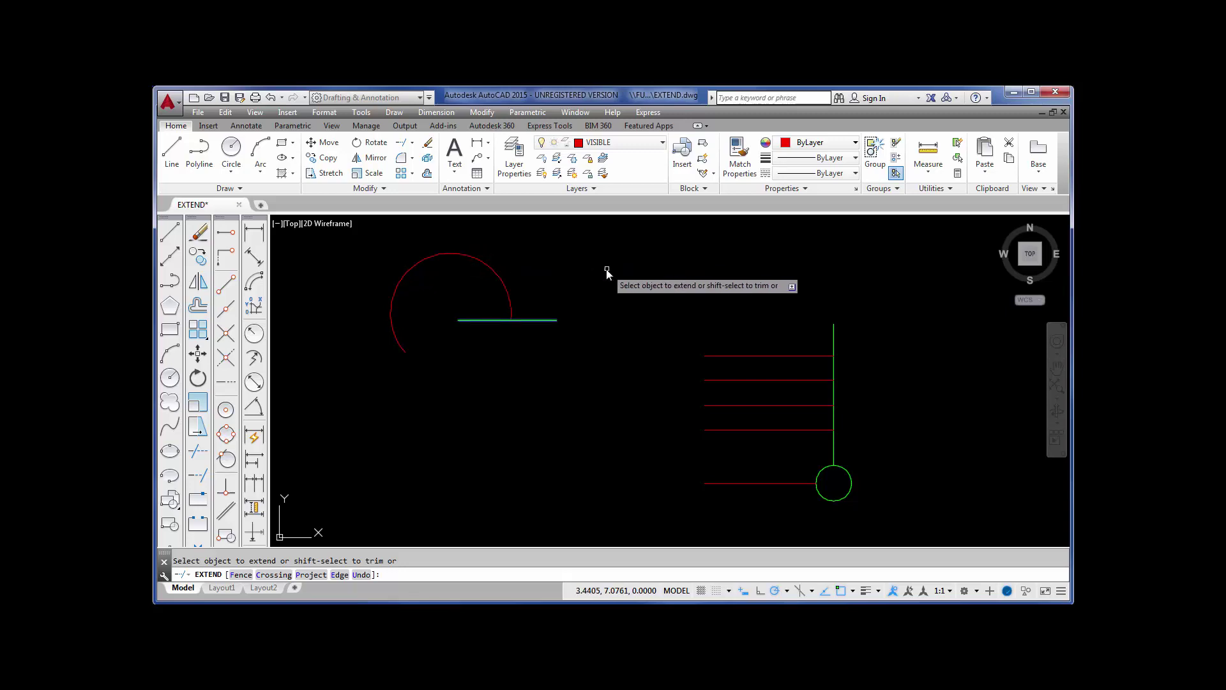
pyautogui.write('U')
pyautogui.press('Return')
pyautogui.press('Escape')
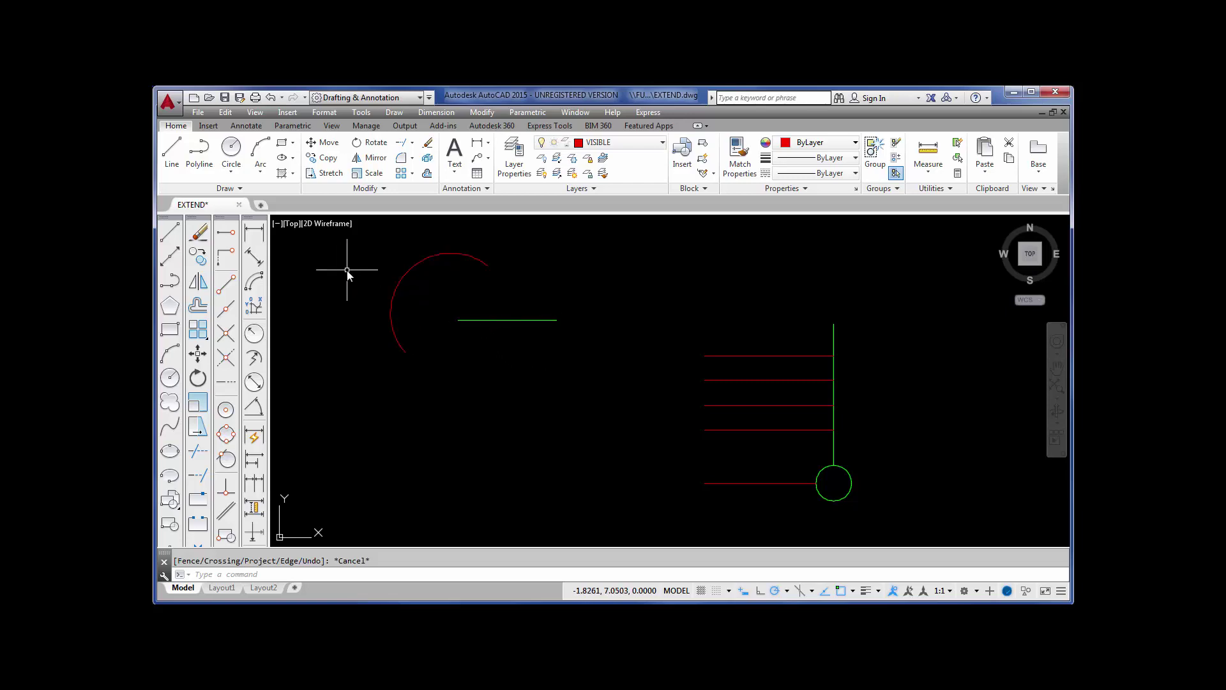
# Add a linear dimension for the green horizontal line's full length, placed just below the line.
pyautogui.click(255, 234)
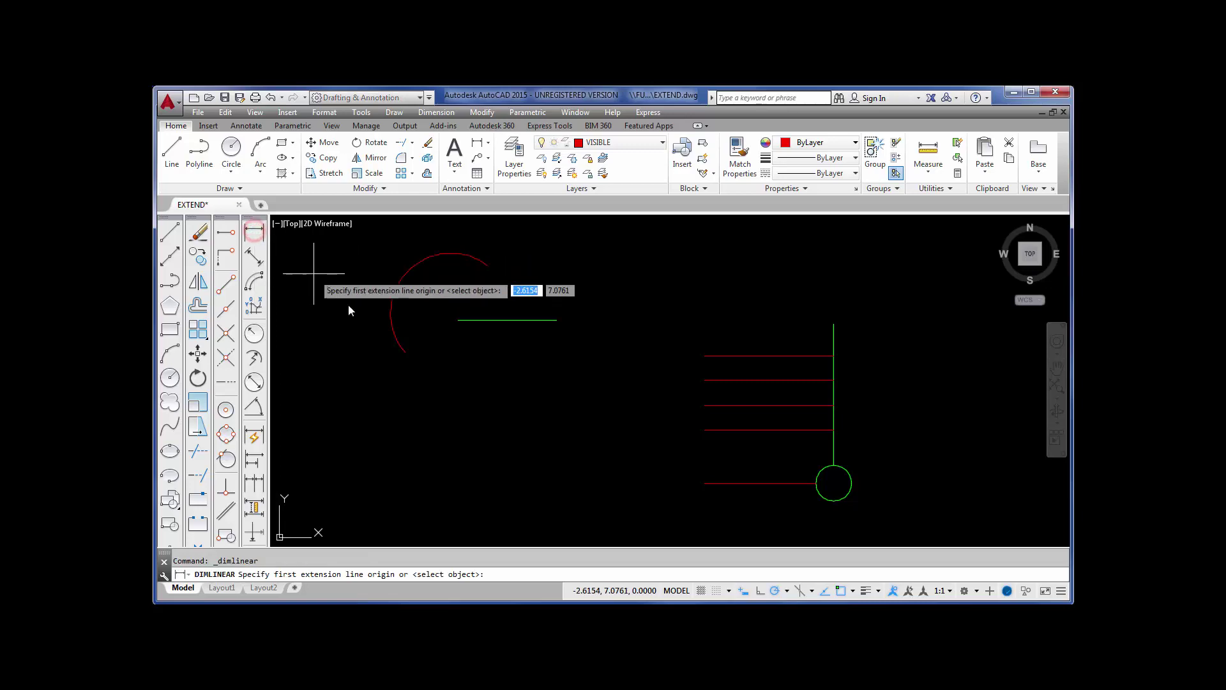
pyautogui.click(458, 320)
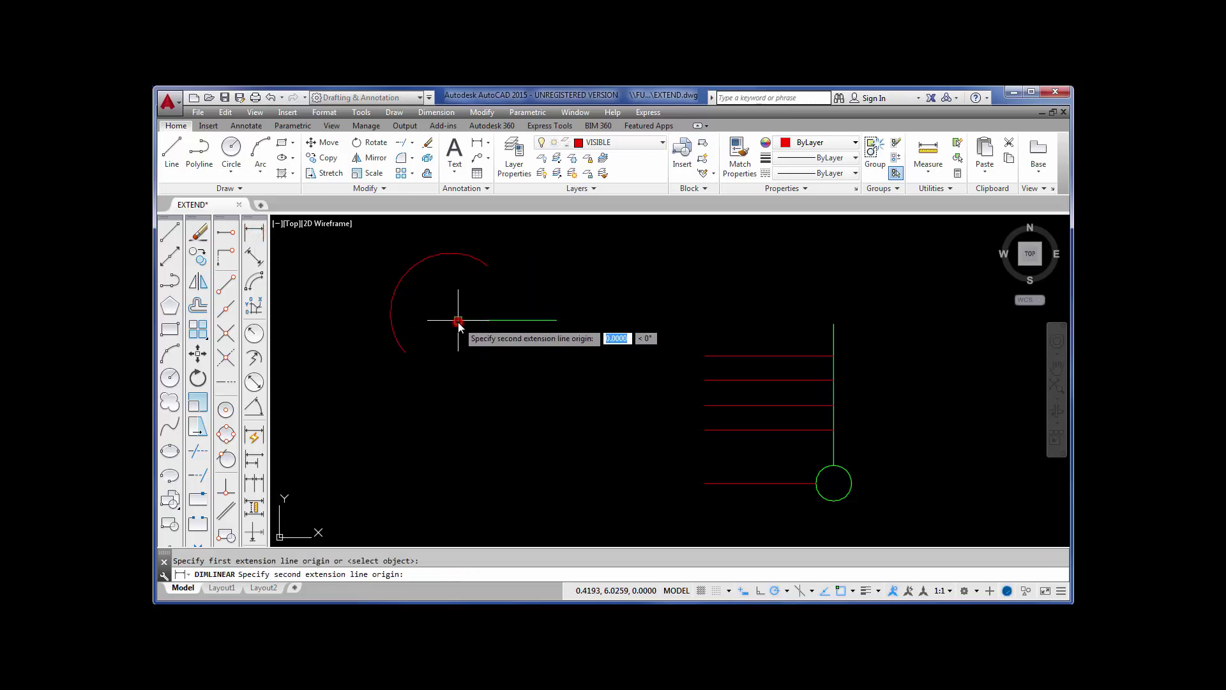
pyautogui.click(556, 320)
pyautogui.click(547, 353)
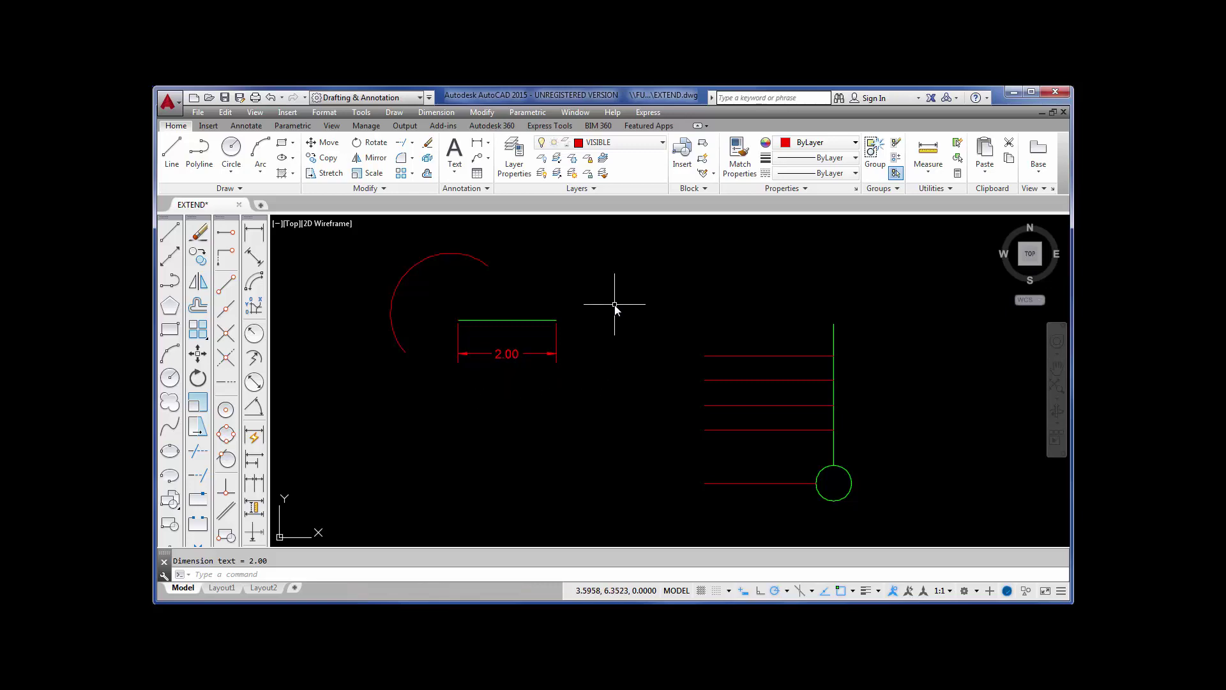
# Lengthen the green horizontal line by 2 units beyond its right end, using the Dynamic option of the Lengthen command.
pyautogui.write('LEN')
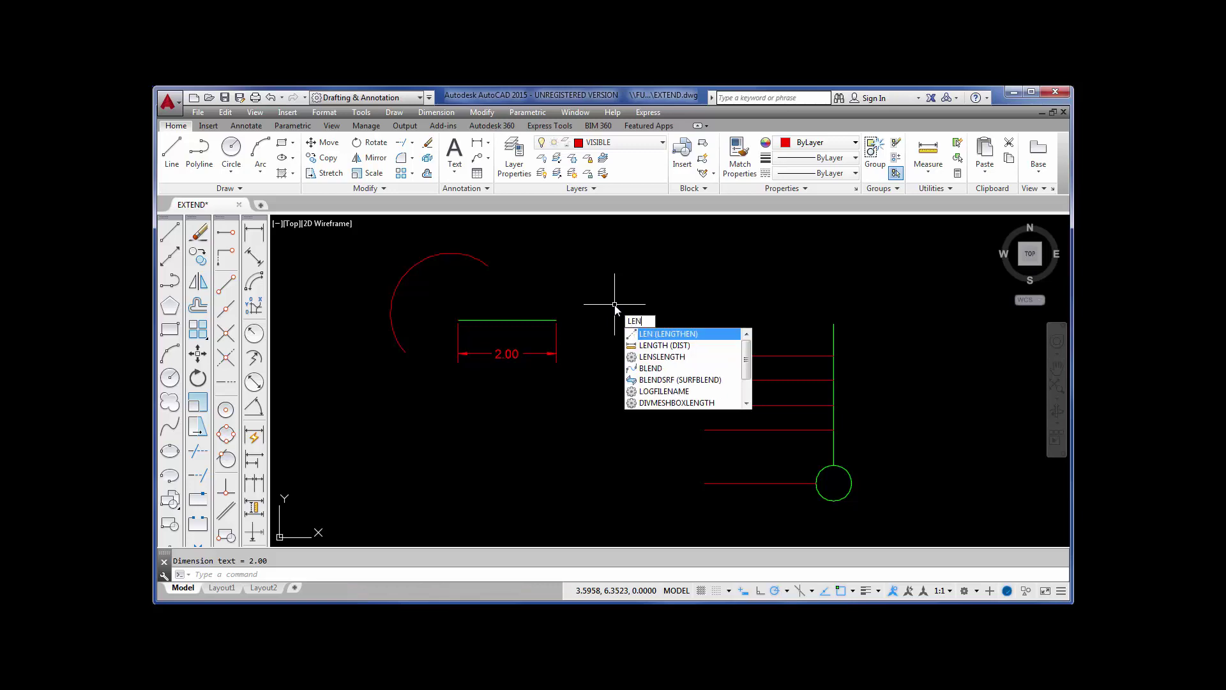
pyautogui.press('Return')
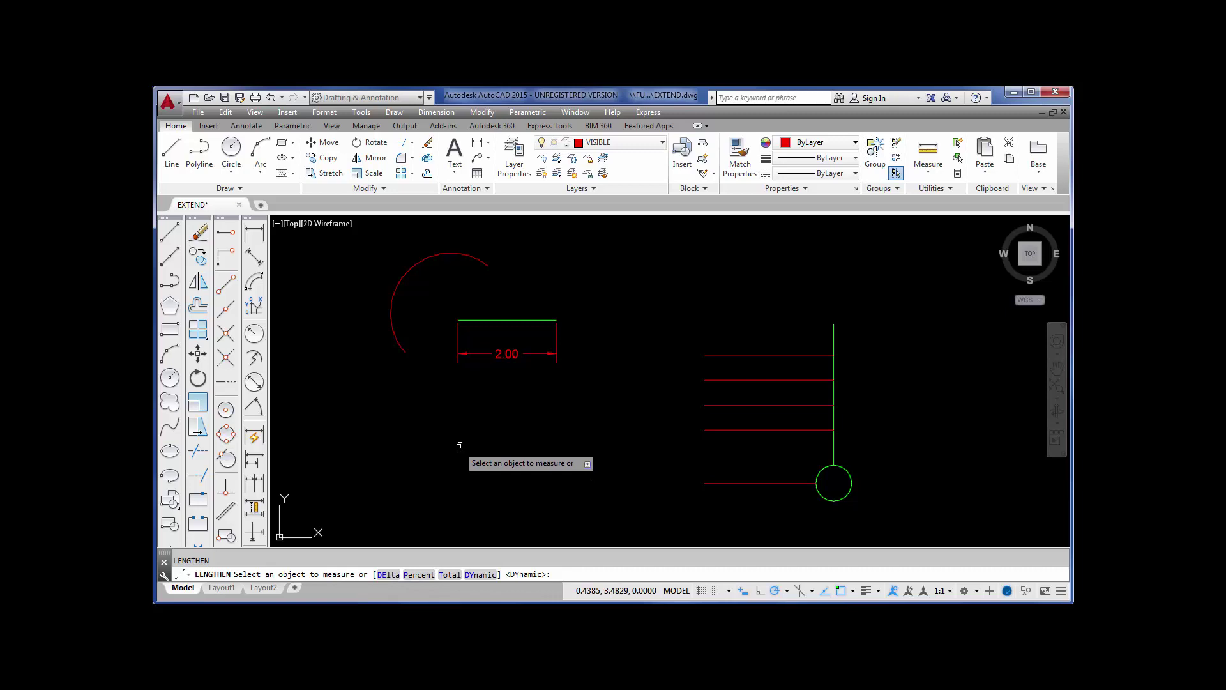
pyautogui.write('DY')
pyautogui.press('Return')
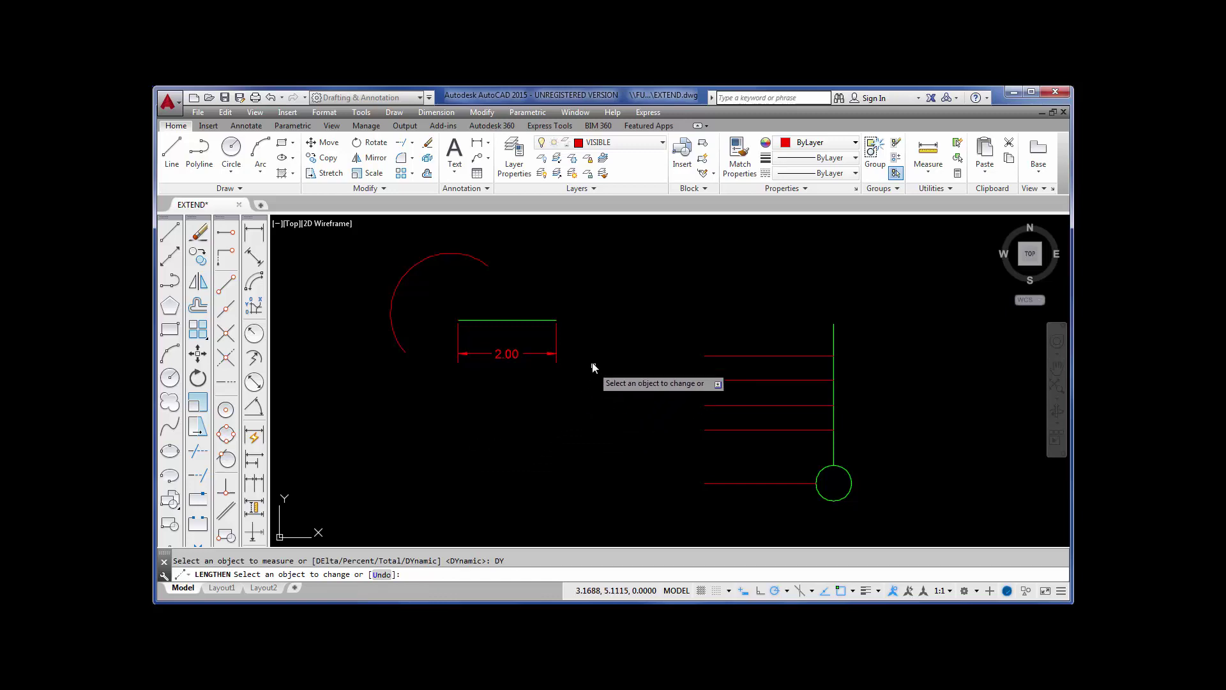
pyautogui.click(542, 322)
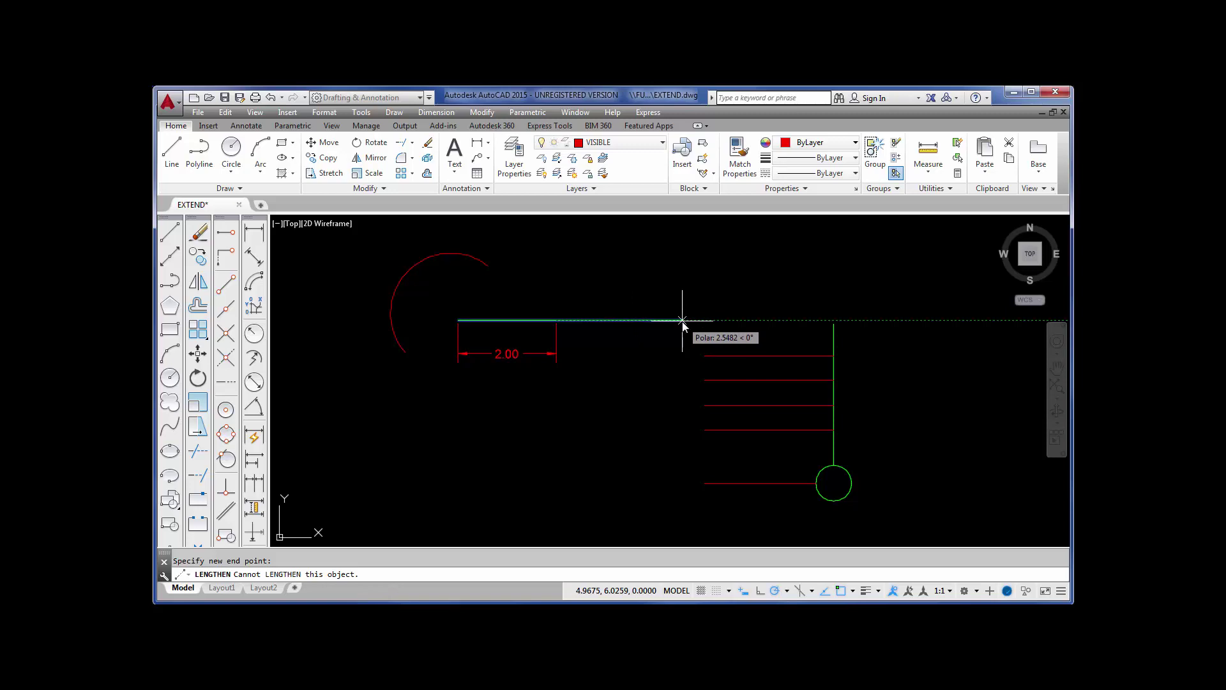
pyautogui.write('2')
pyautogui.press('Return')
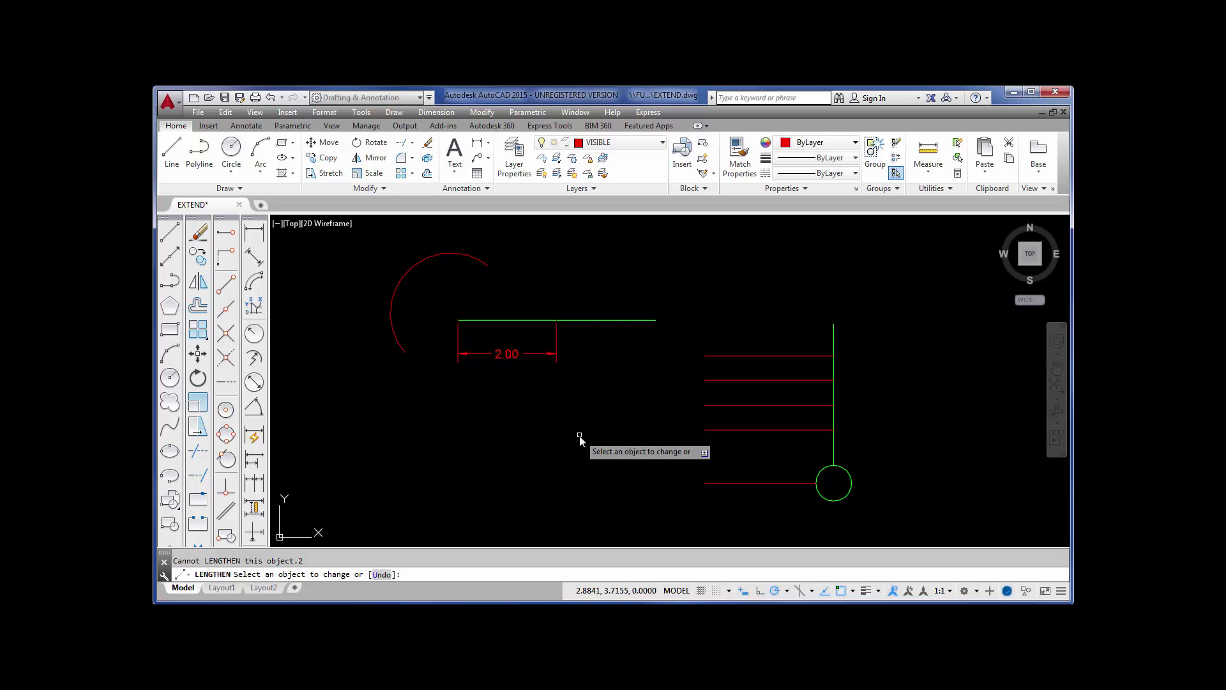
pyautogui.press('Return')
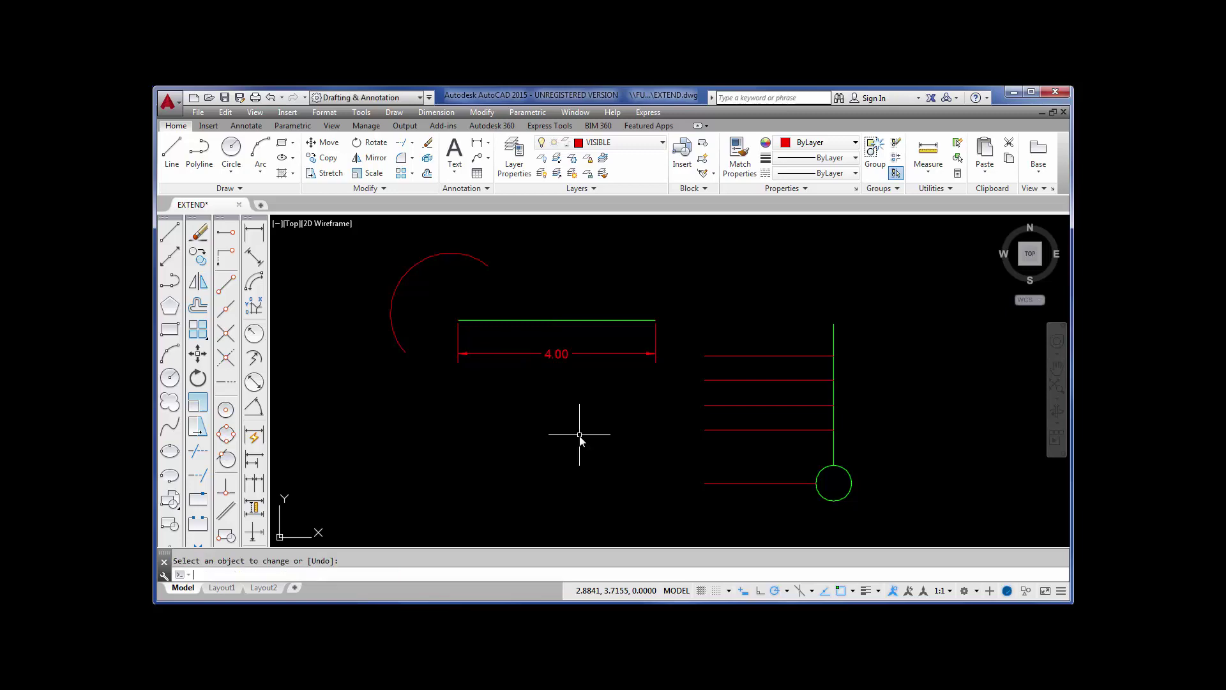